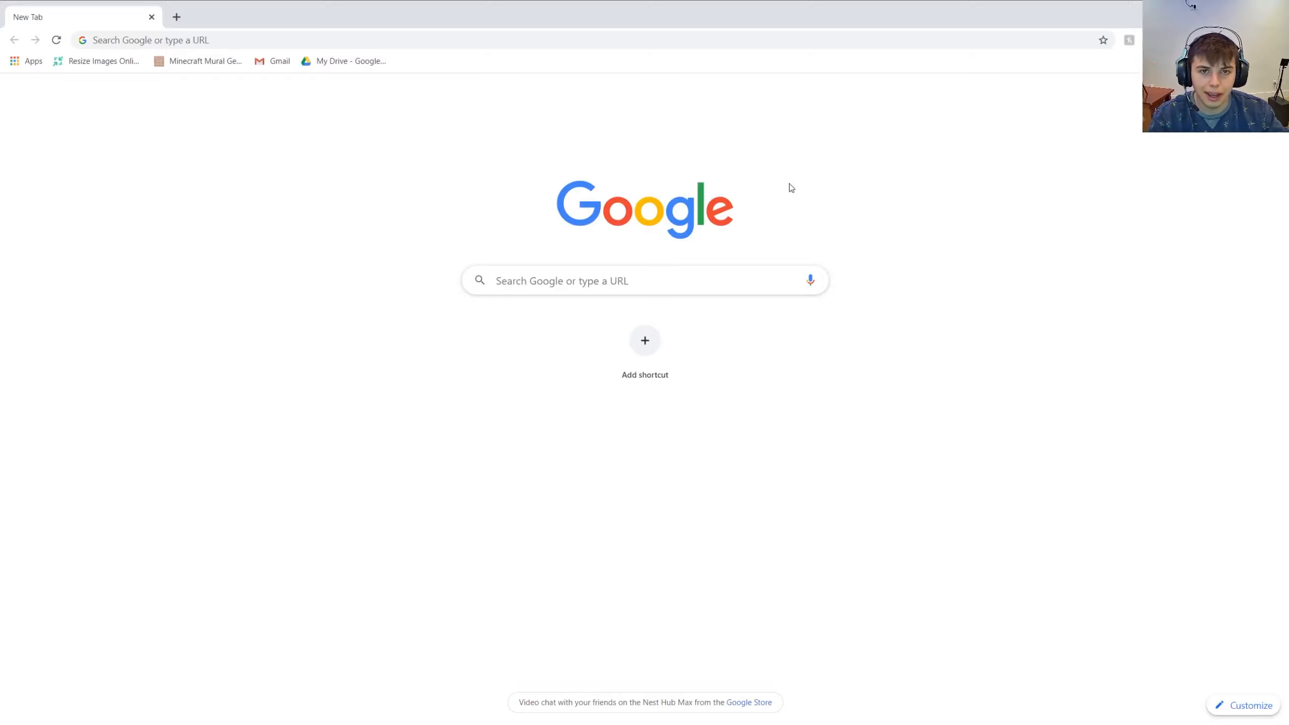
- Search Google for "saber plugin after effects" and open Video Copilot's Saber plug-in page
click(767, 34)
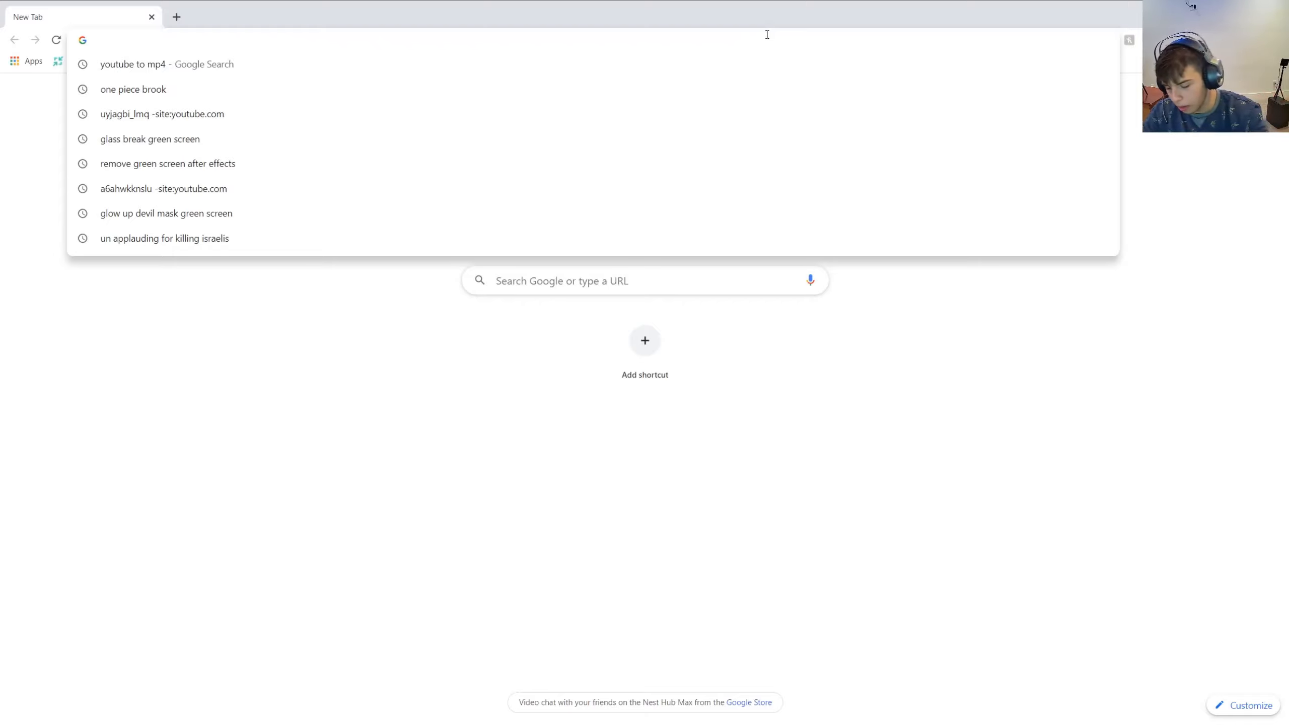
text(saber plugin after effects)
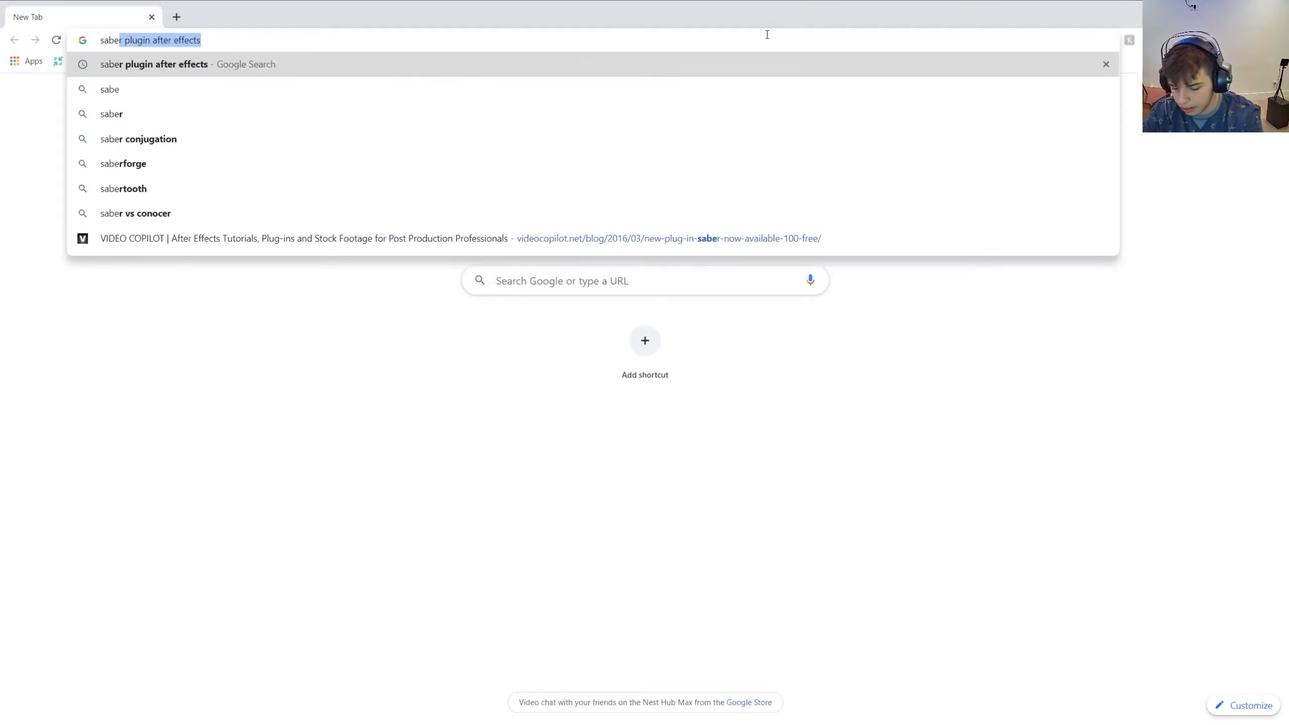
key(Return)
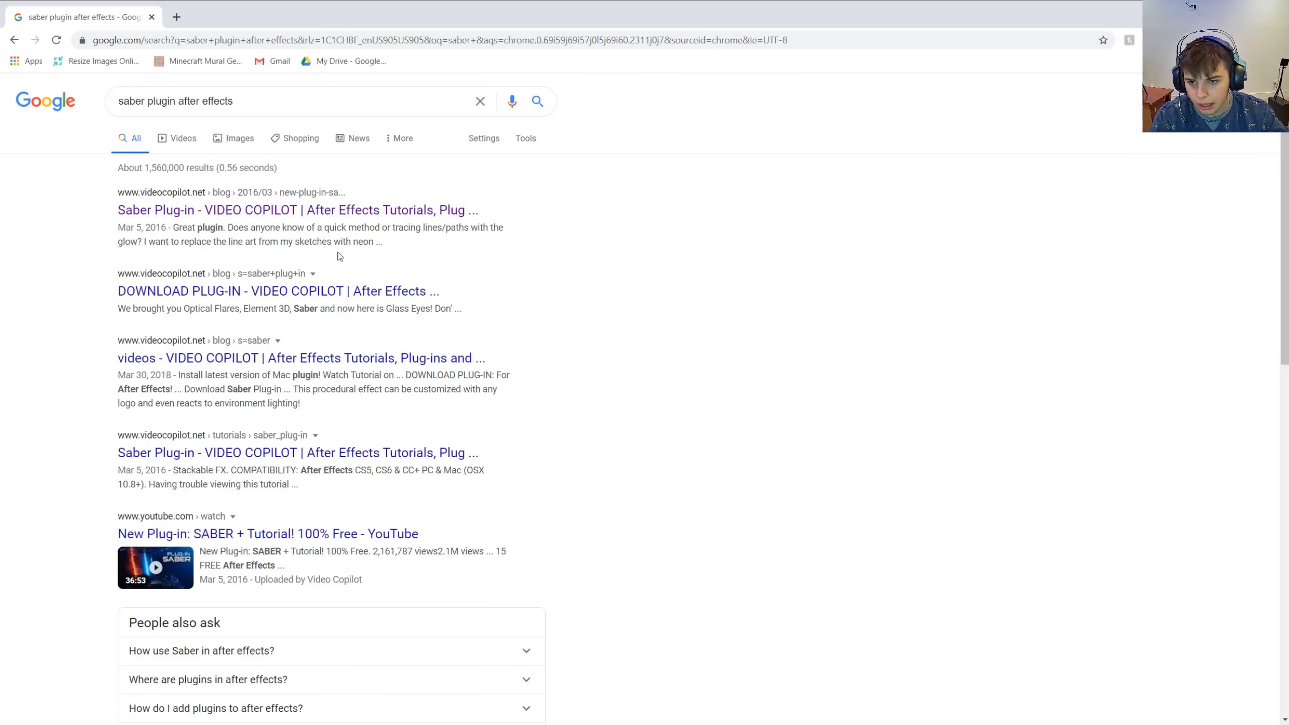
click(257, 211)
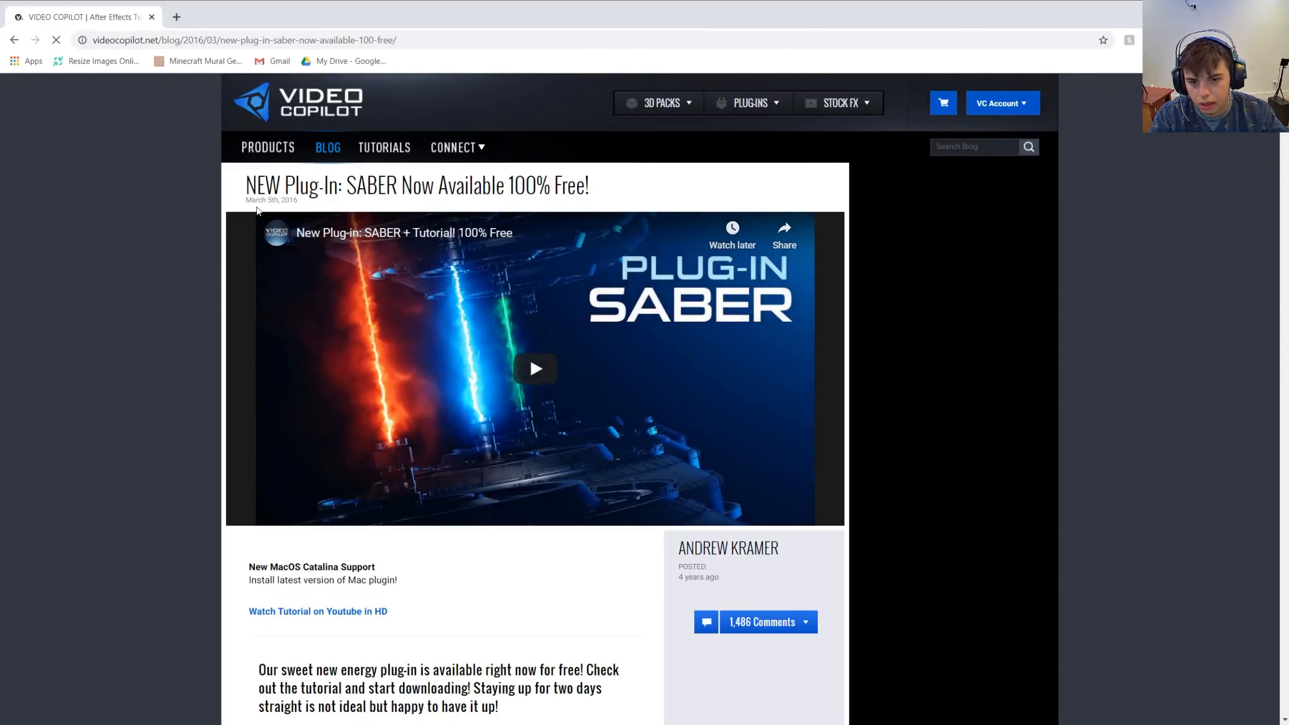
- Play the Saber tutorial video, skip to about 13:46 and pause it
click(554, 363)
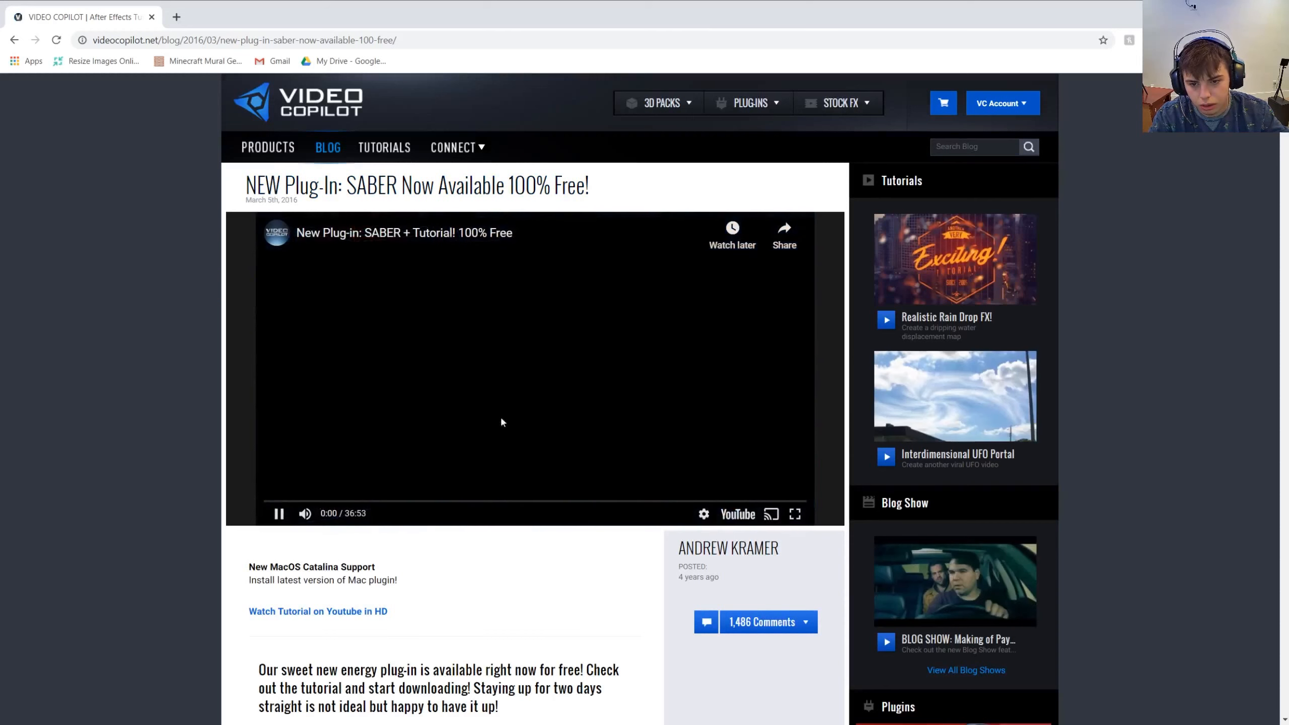
click(468, 502)
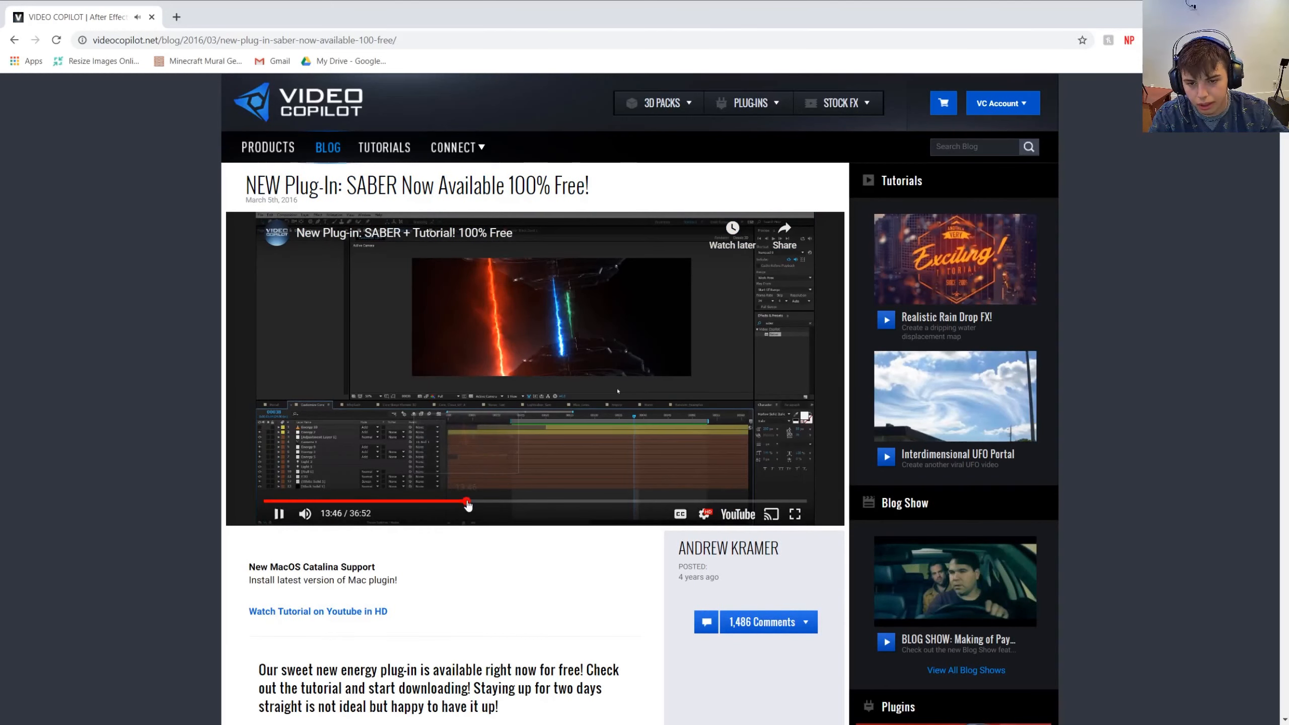
click(574, 308)
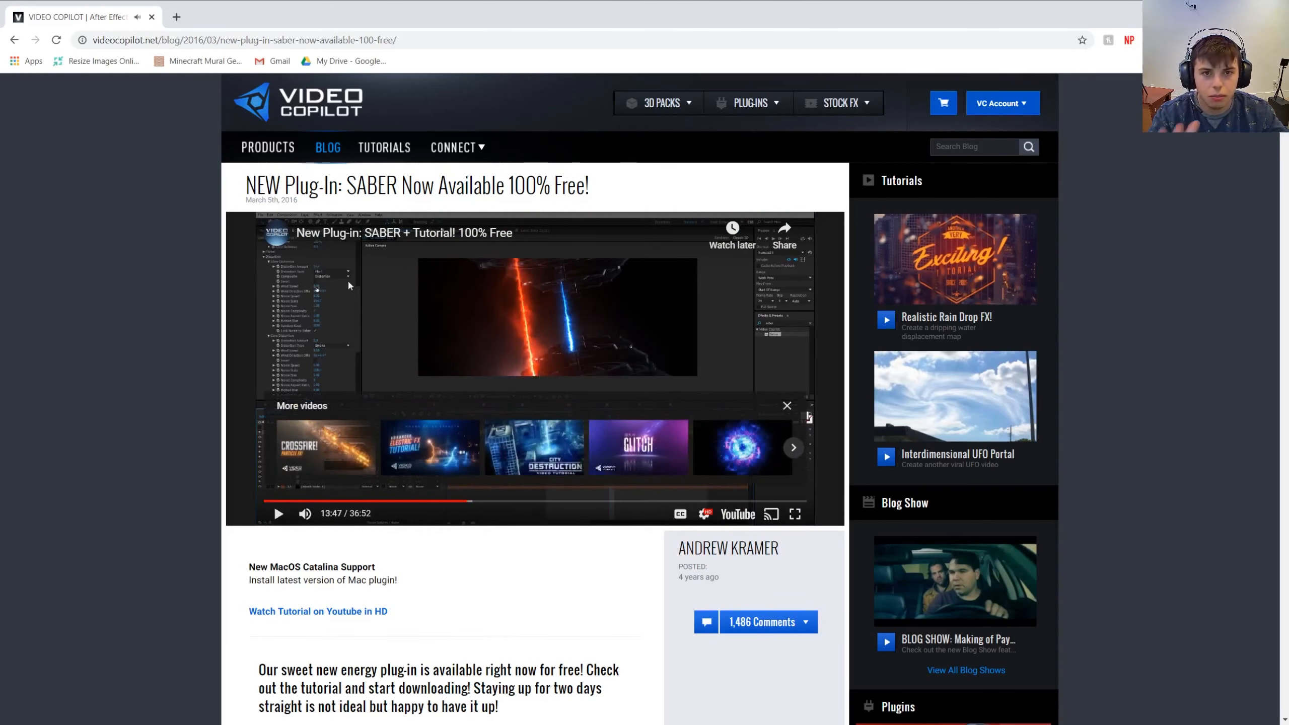
- Download the Windows version of the Saber plug-in for After Effects
scroll(175, 286, down, 5)
scroll(183, 292, down, 2)
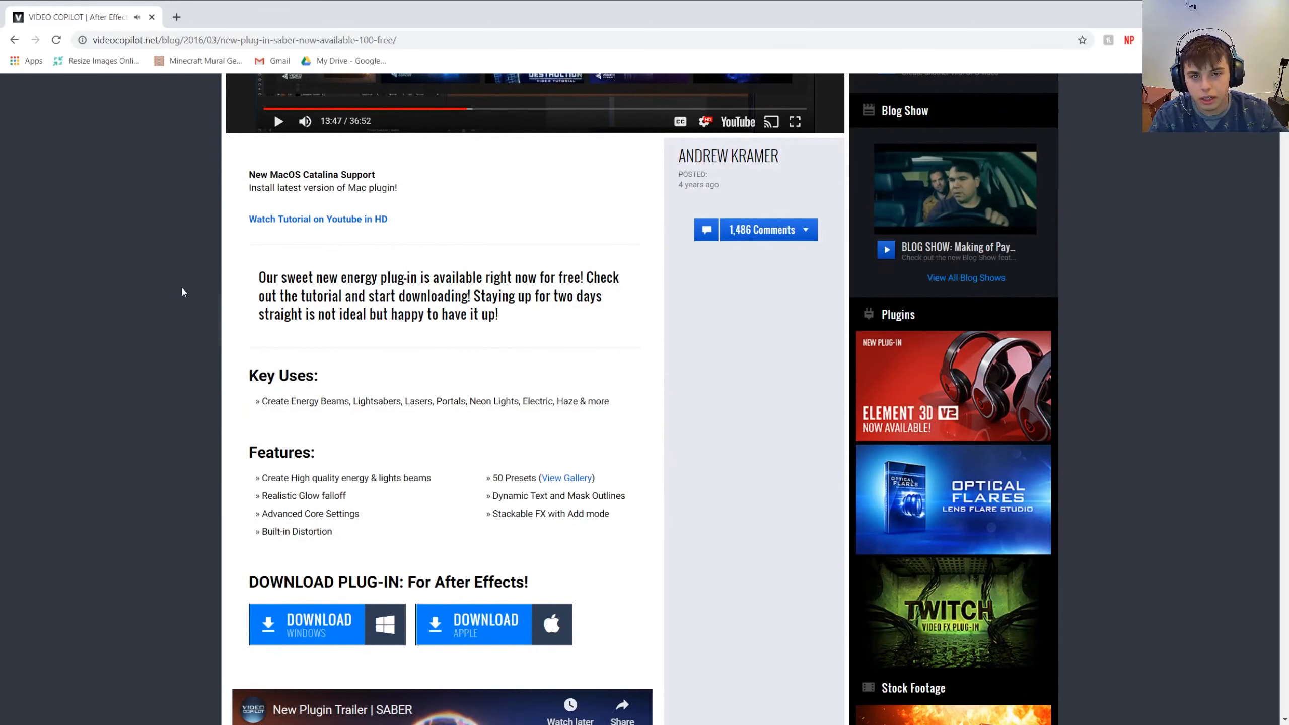
scroll(495, 305, down, 5)
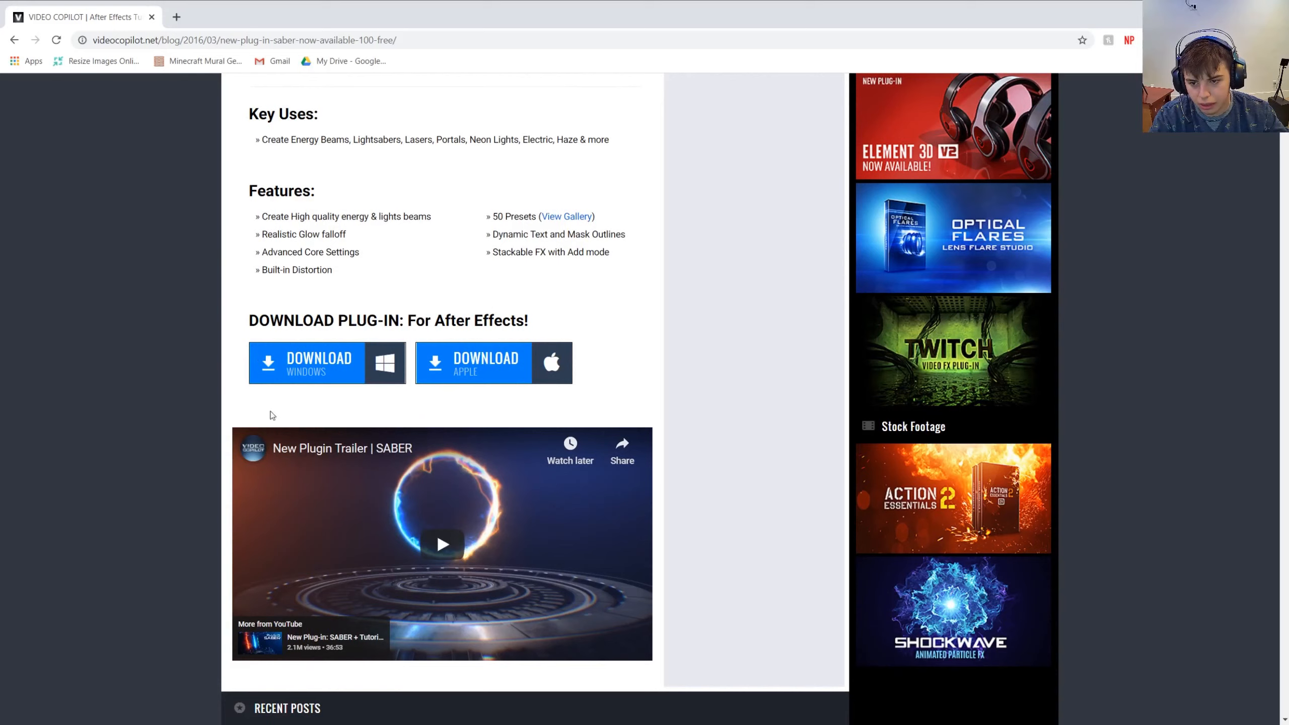
click(358, 372)
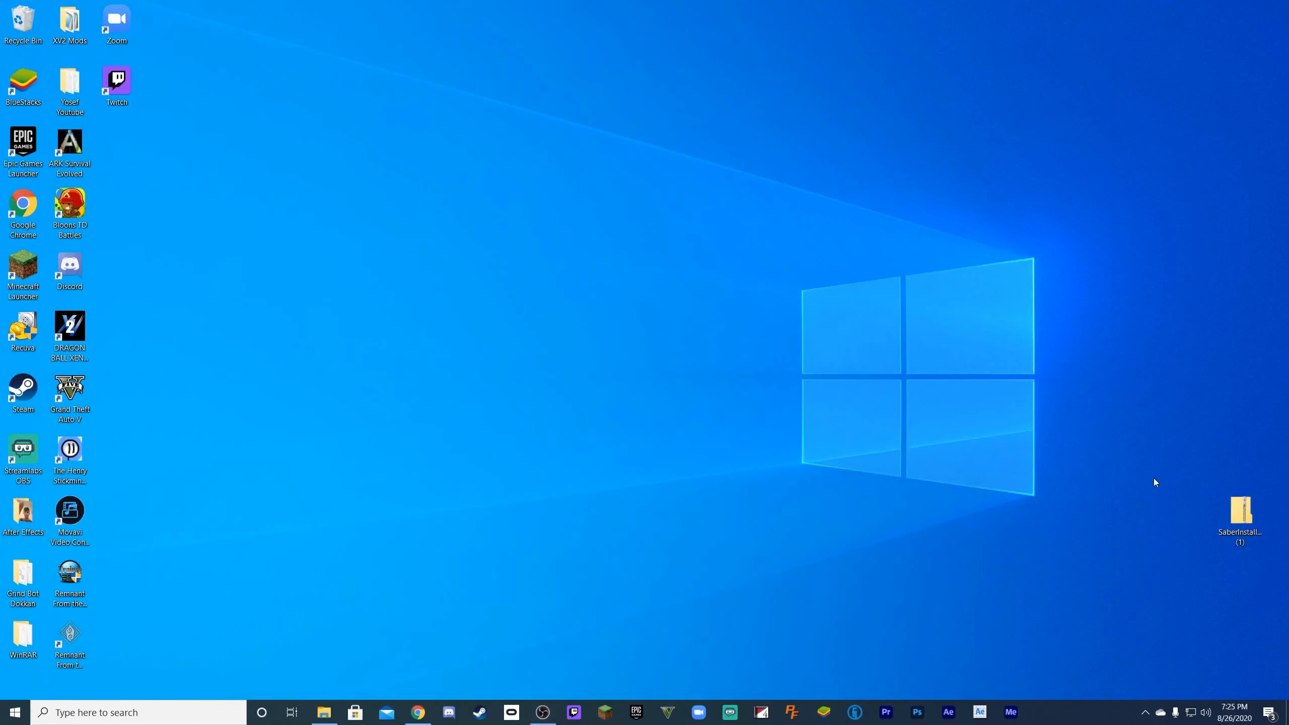
- Open the downloaded SaberInstaller_1.0.39_Win_2018 archive, copy the installer out to the desktop and close the archive window
drag(1240, 511, 690, 335)
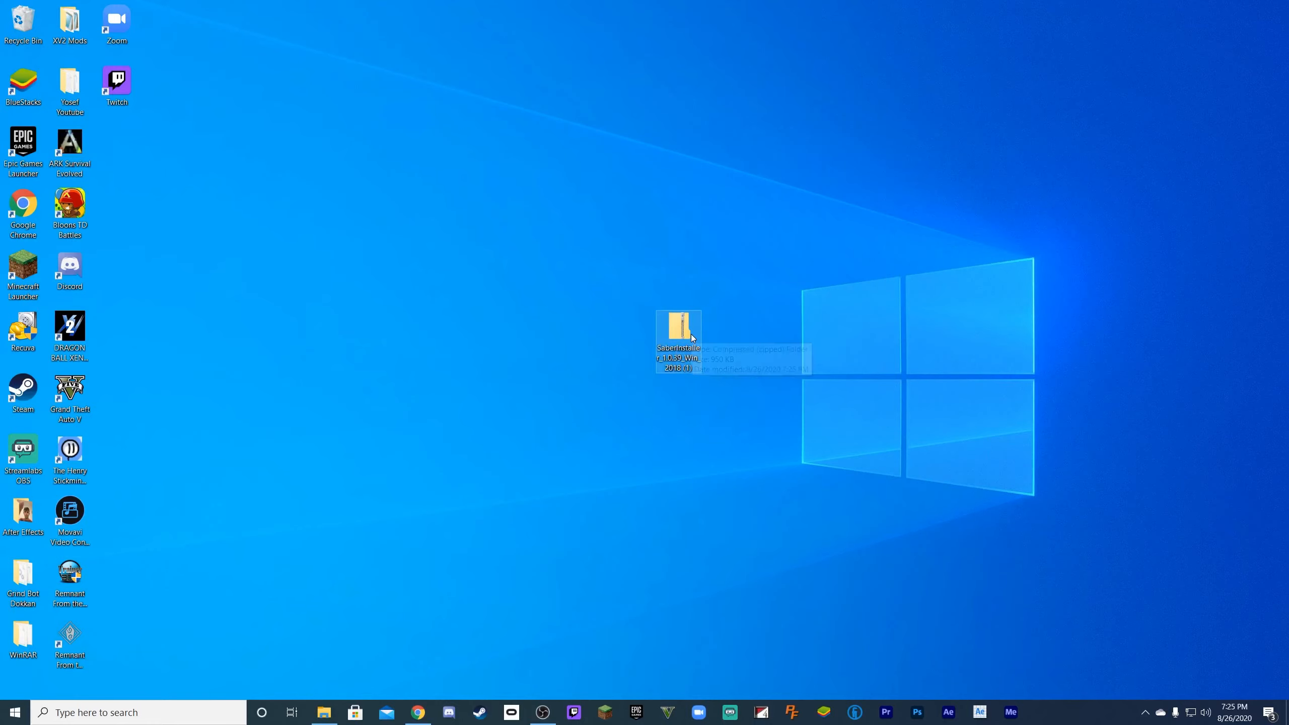
double_click(691, 335)
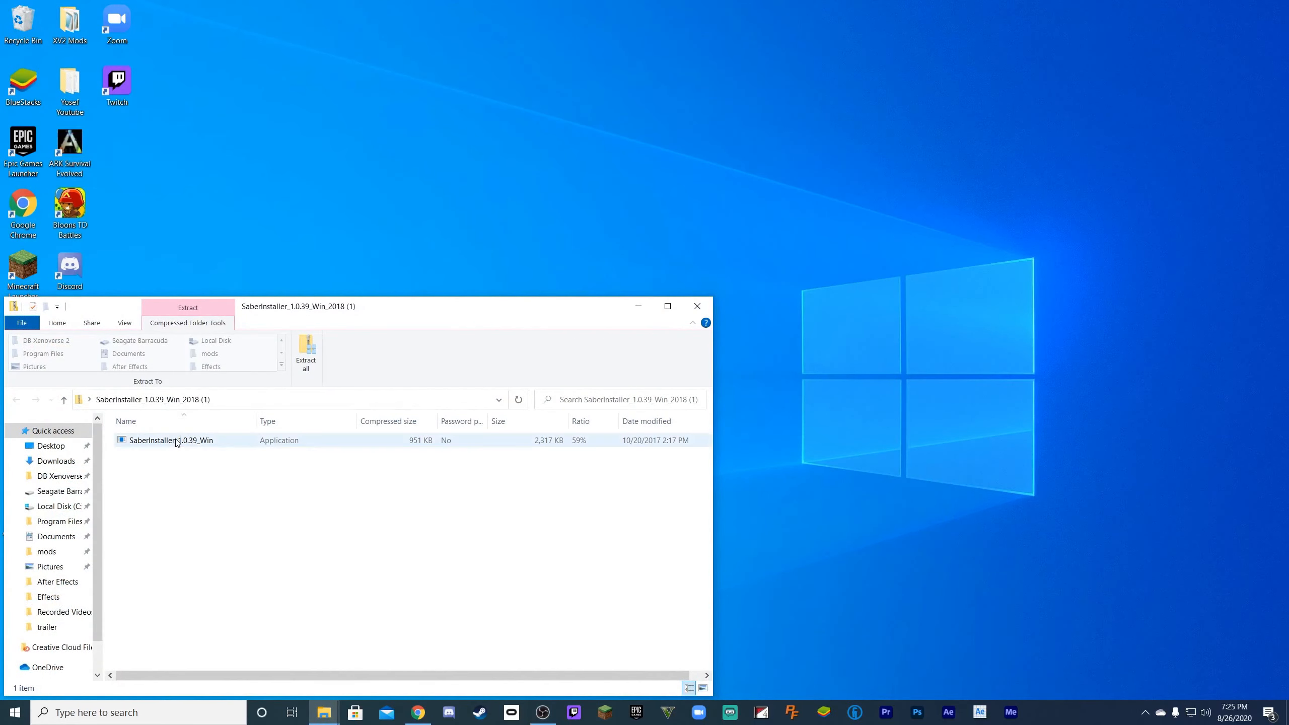
drag(177, 441, 251, 251)
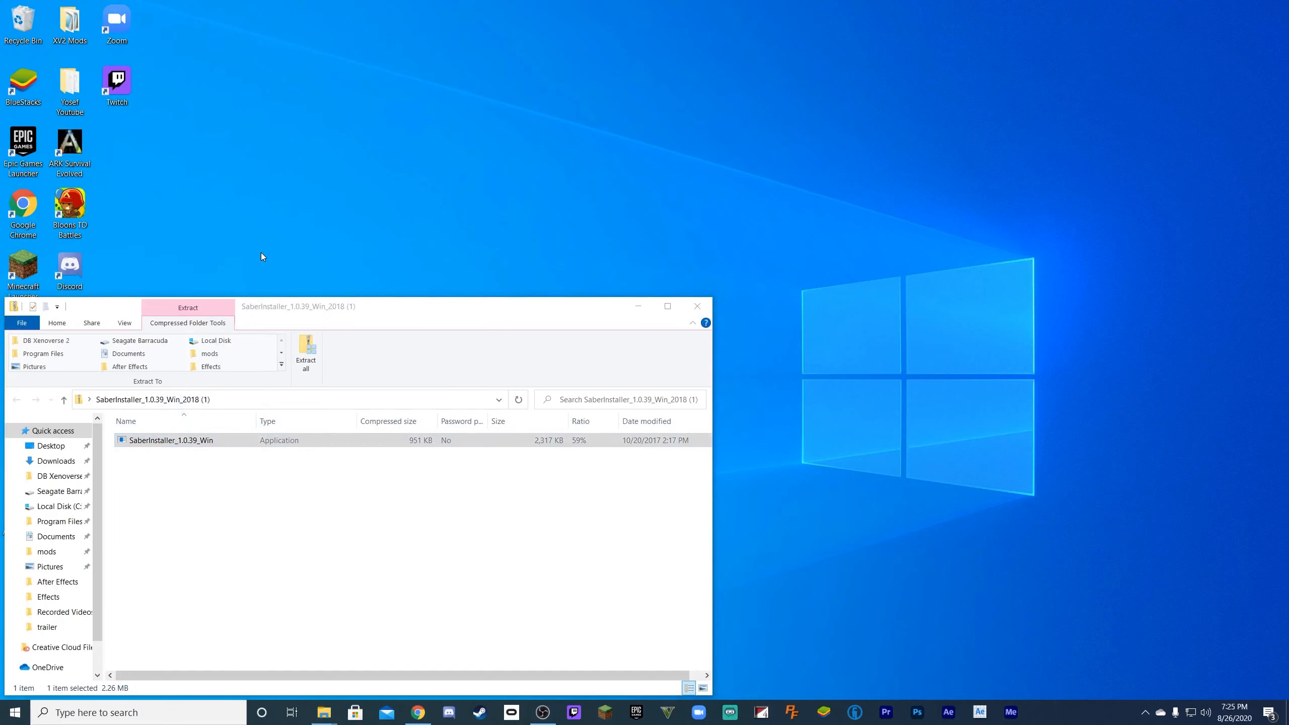
click(699, 307)
- Run the Saber installer from the desktop, install the plug-in for After Effects 17.0 and finish the setup
click(114, 141)
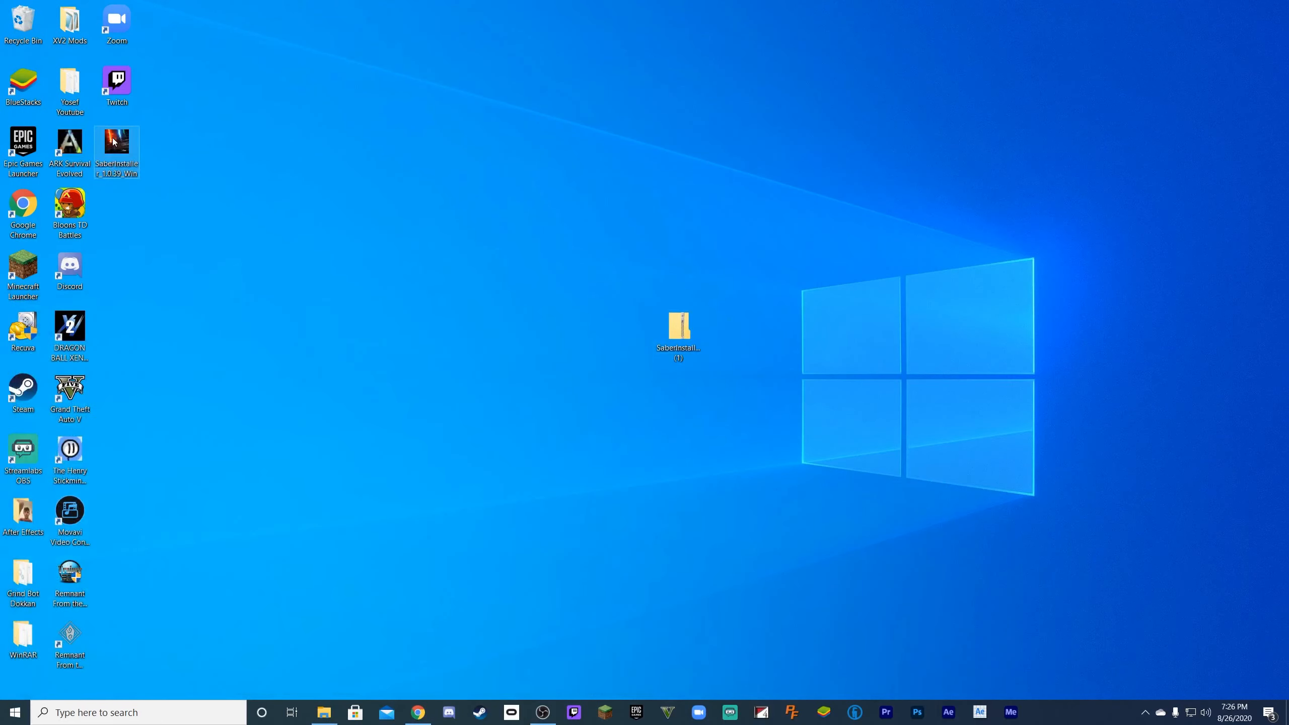
double_click(114, 141)
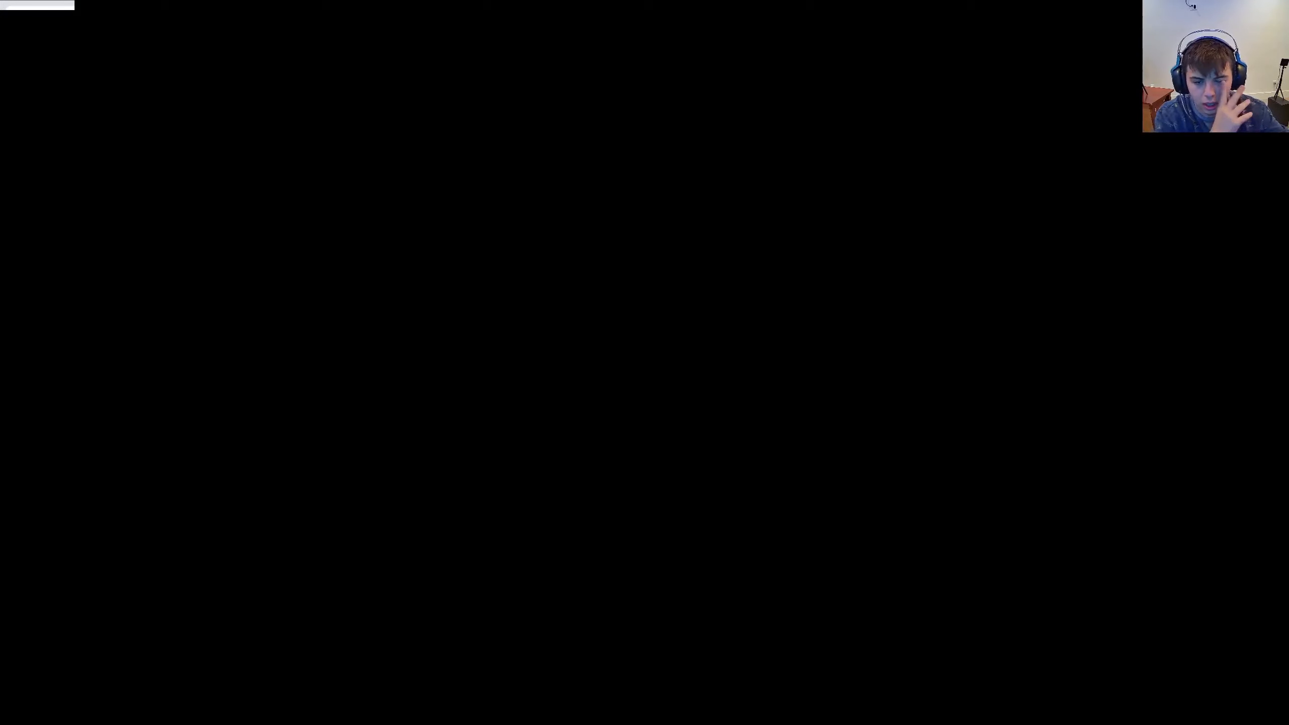
click(719, 482)
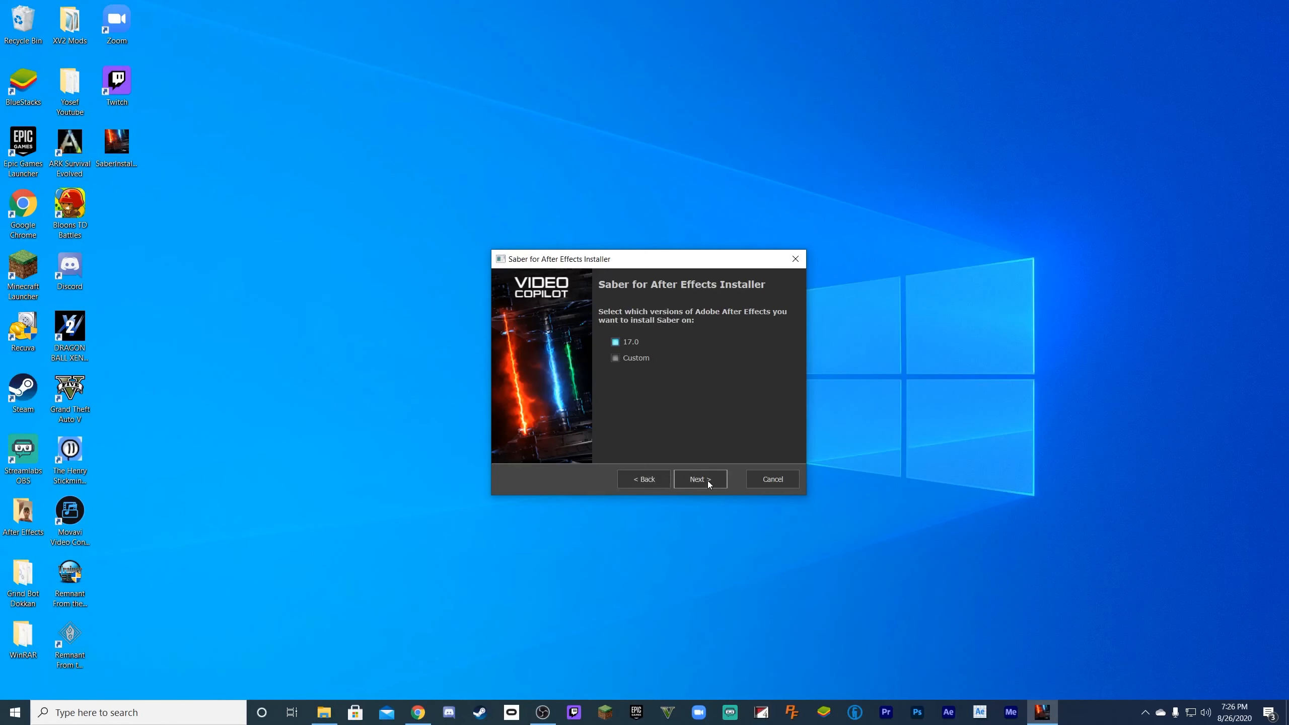
click(708, 483)
click(708, 483)
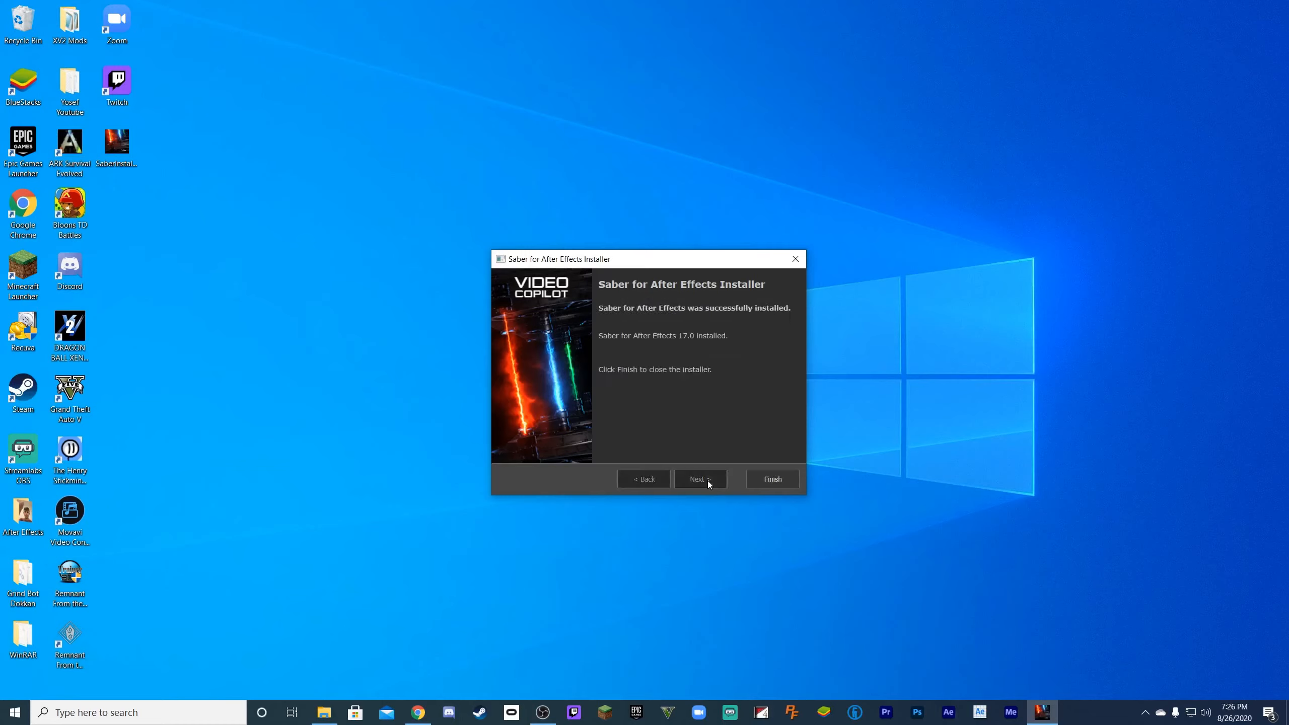
click(785, 480)
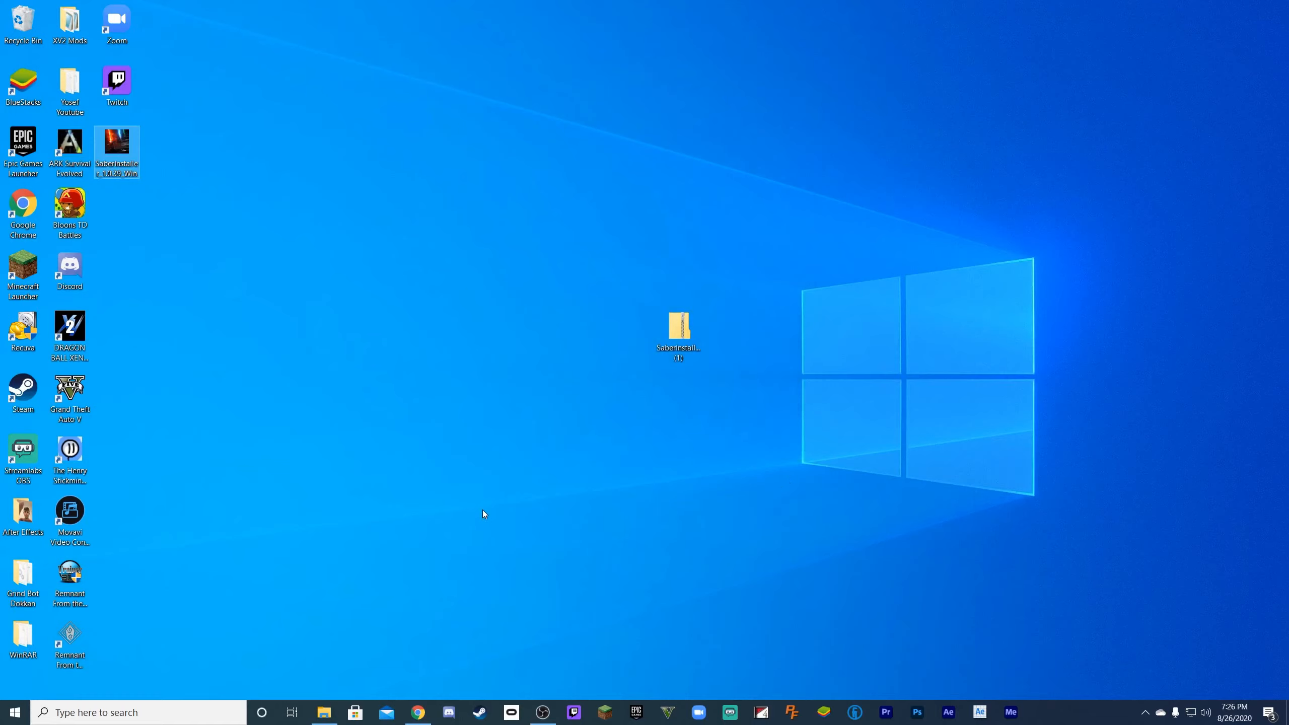
- Gather the Saber installer and its zip archive on the desktop and discard both files
drag(119, 145, 604, 330)
drag(748, 374, 498, 300)
drag(584, 329, 69, 22)
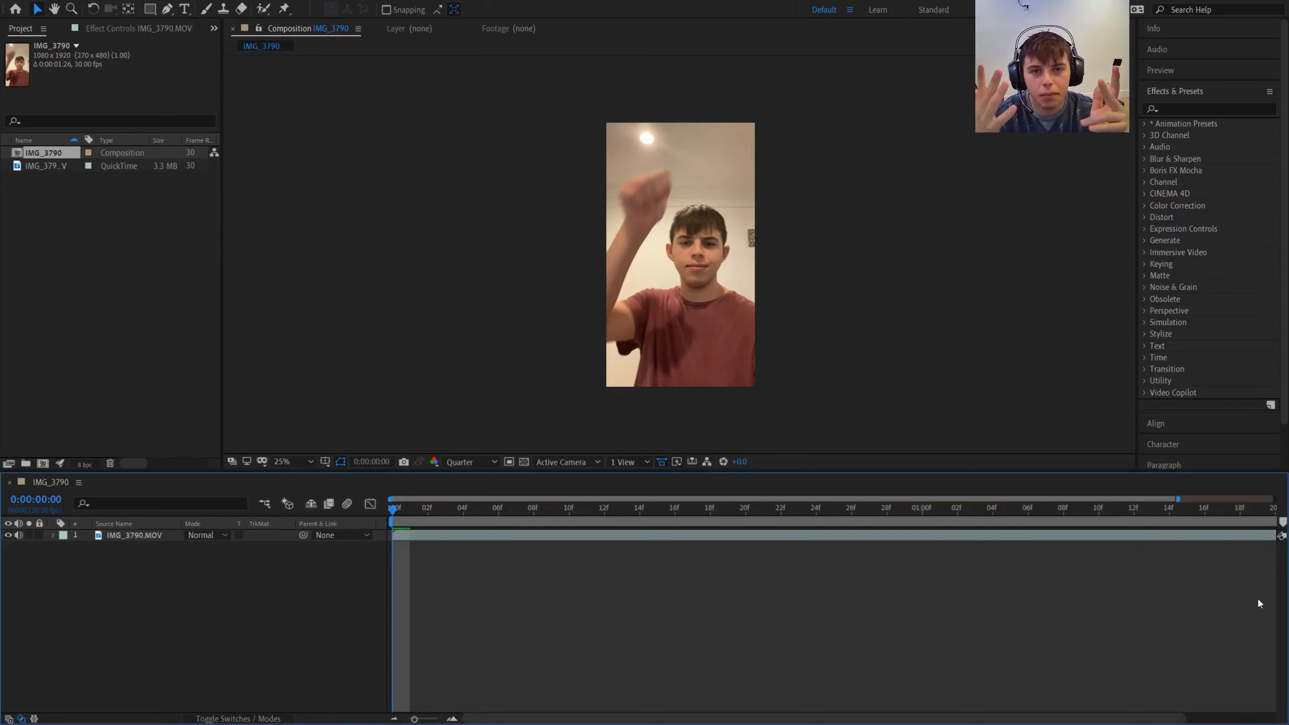
- Preview the IMG_3790 composition in After Effects and return the playhead to the first frame
click(34, 170)
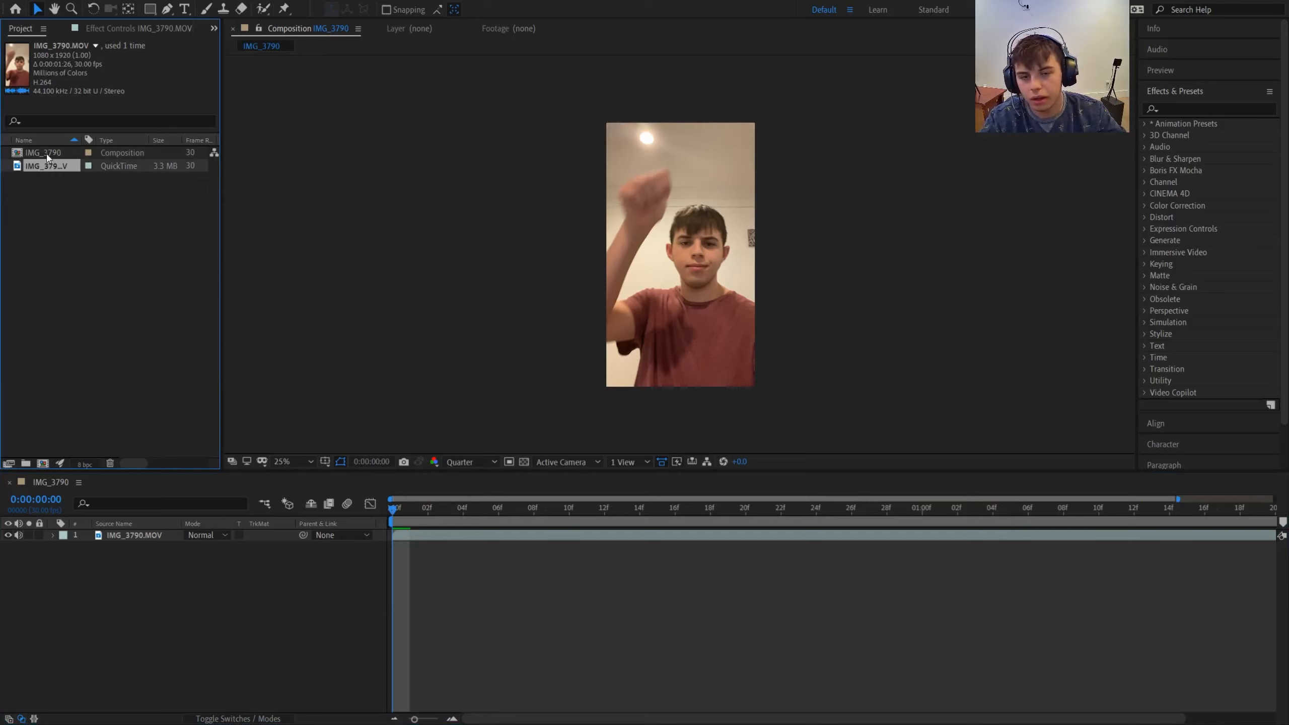
click(393, 509)
key(space)
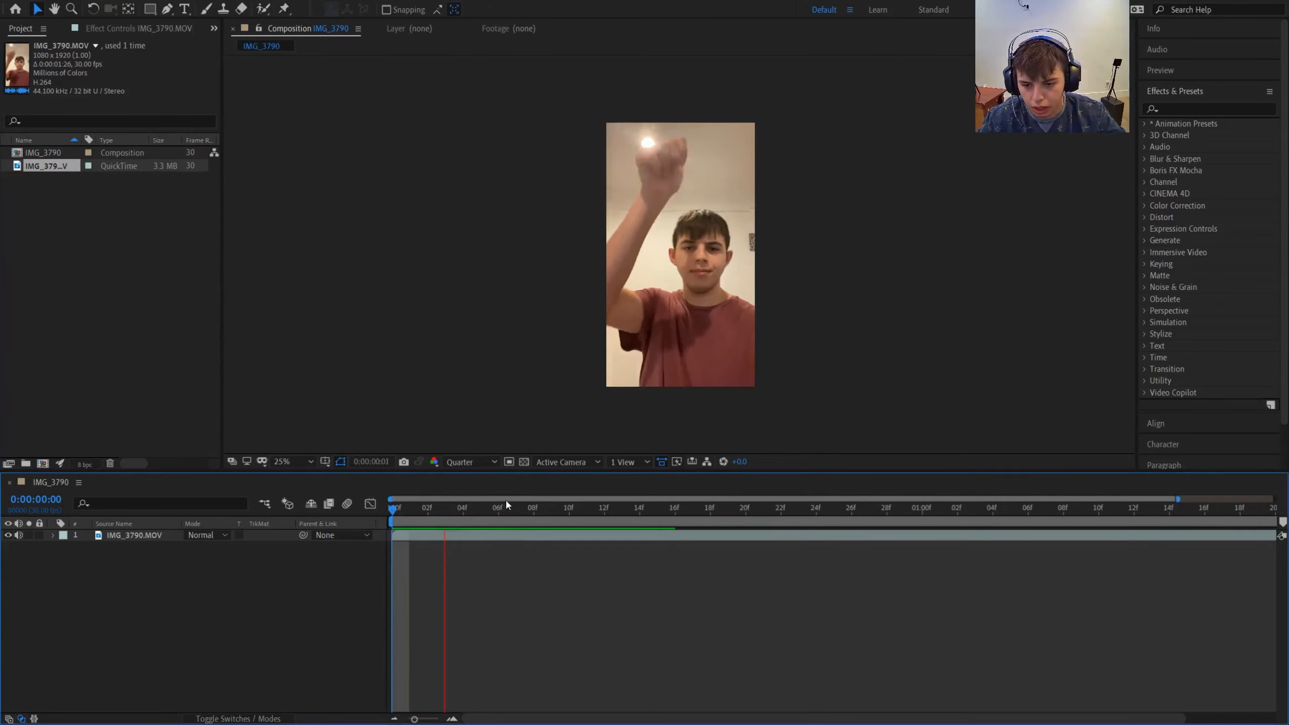
key(space)
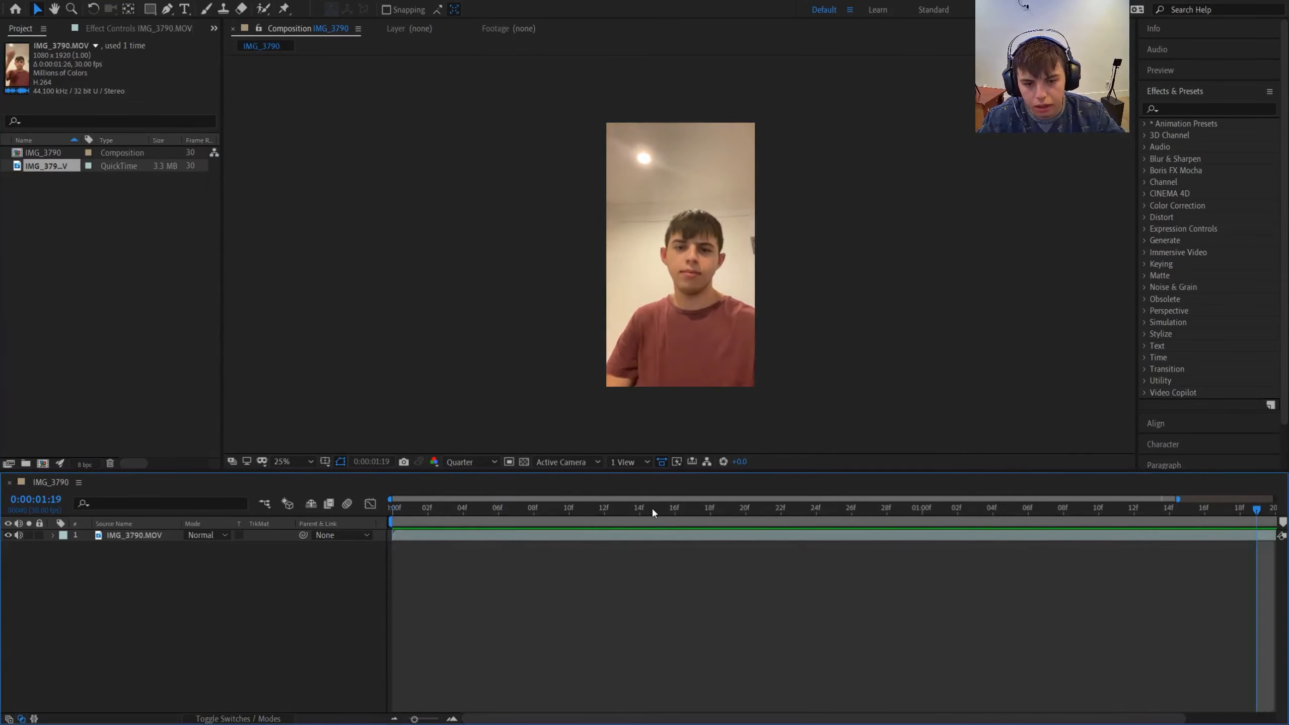
drag(651, 506, 343, 504)
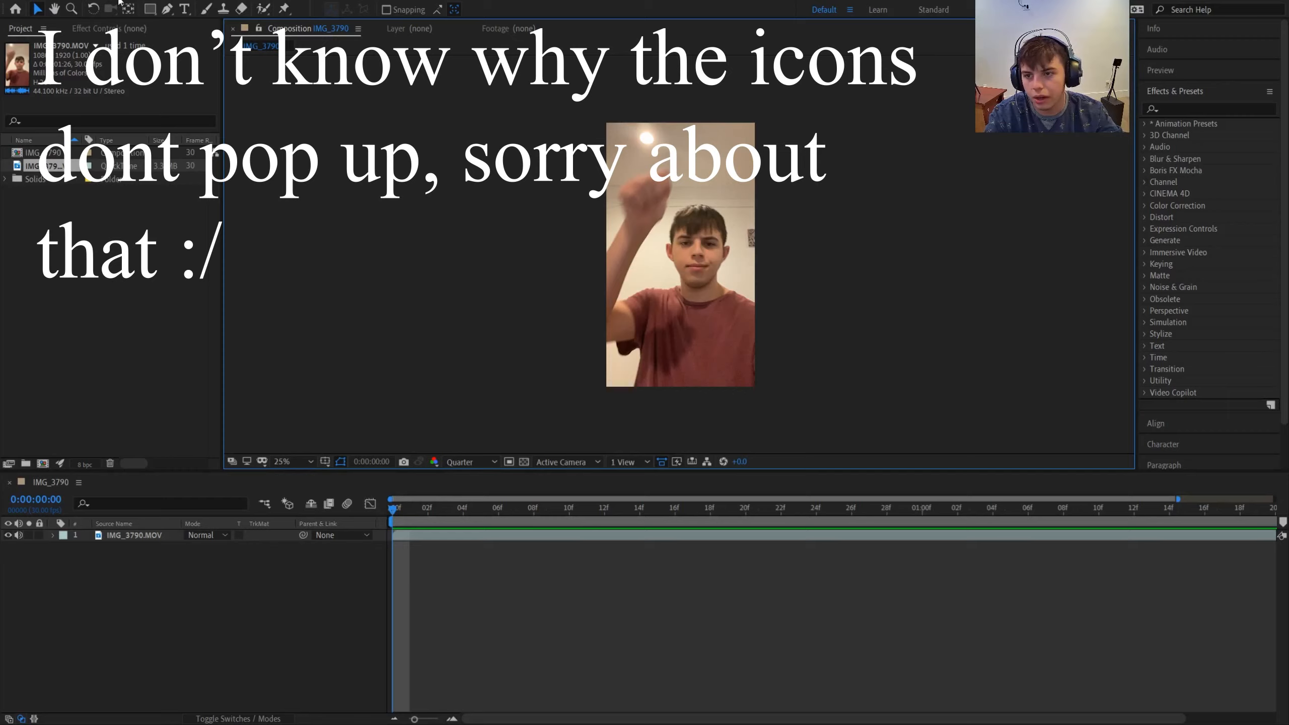
- Add a black solid layer covering the whole frame above the IMG_3790.MOV layer
click(359, 28)
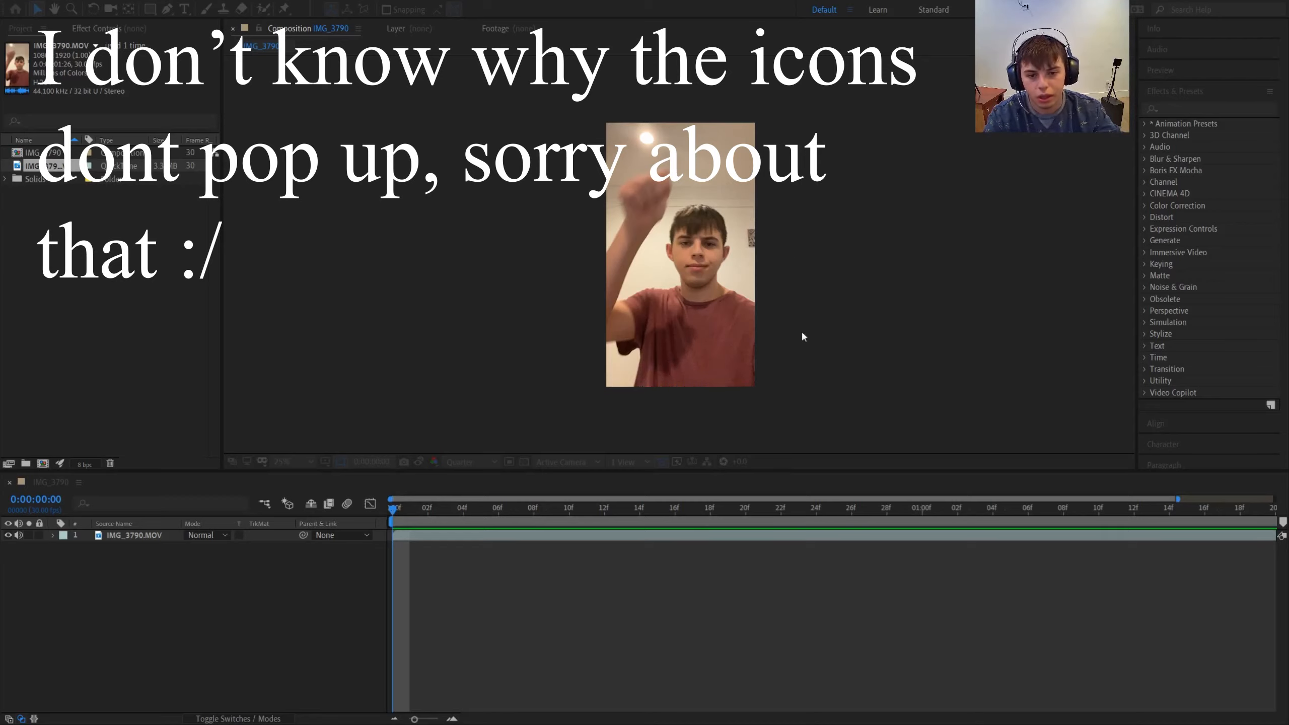
key(Return)
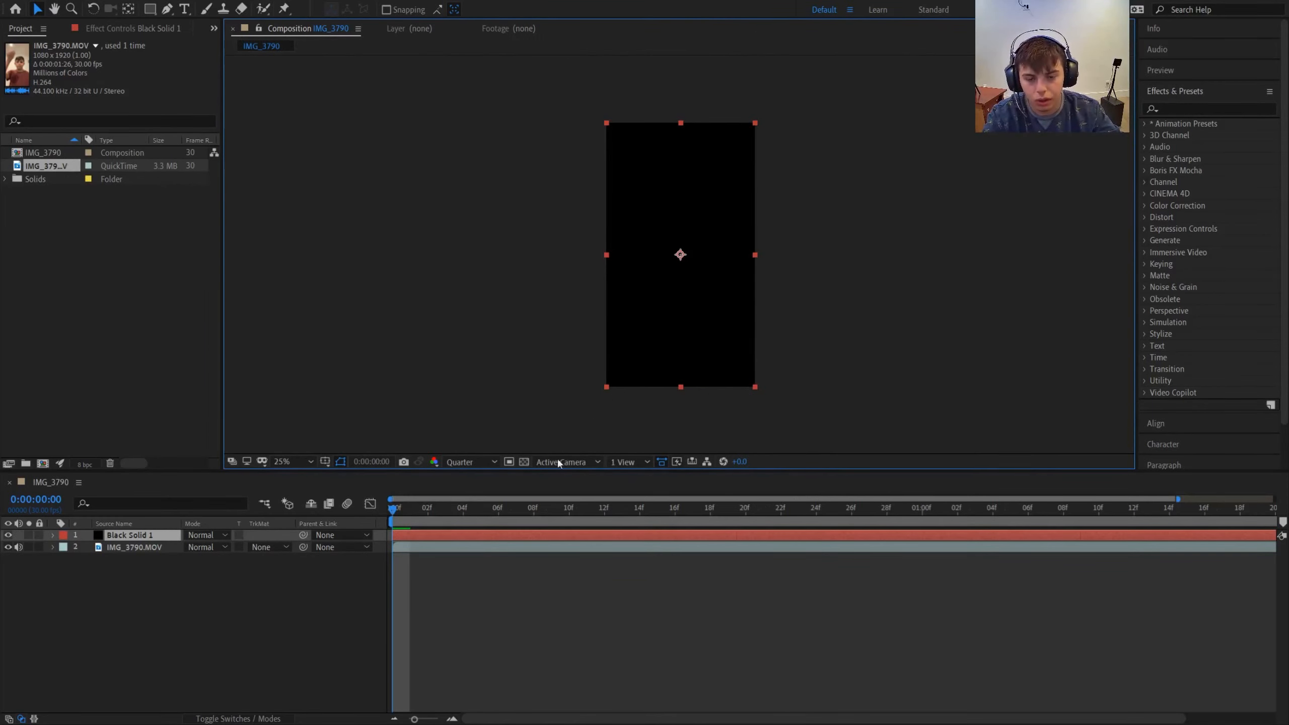
- Cut away the beginning of the black solid and adjust its in point so the layer starts at 0:00:00:19
drag(392, 508, 627, 509)
key(ctrl+shift+d)
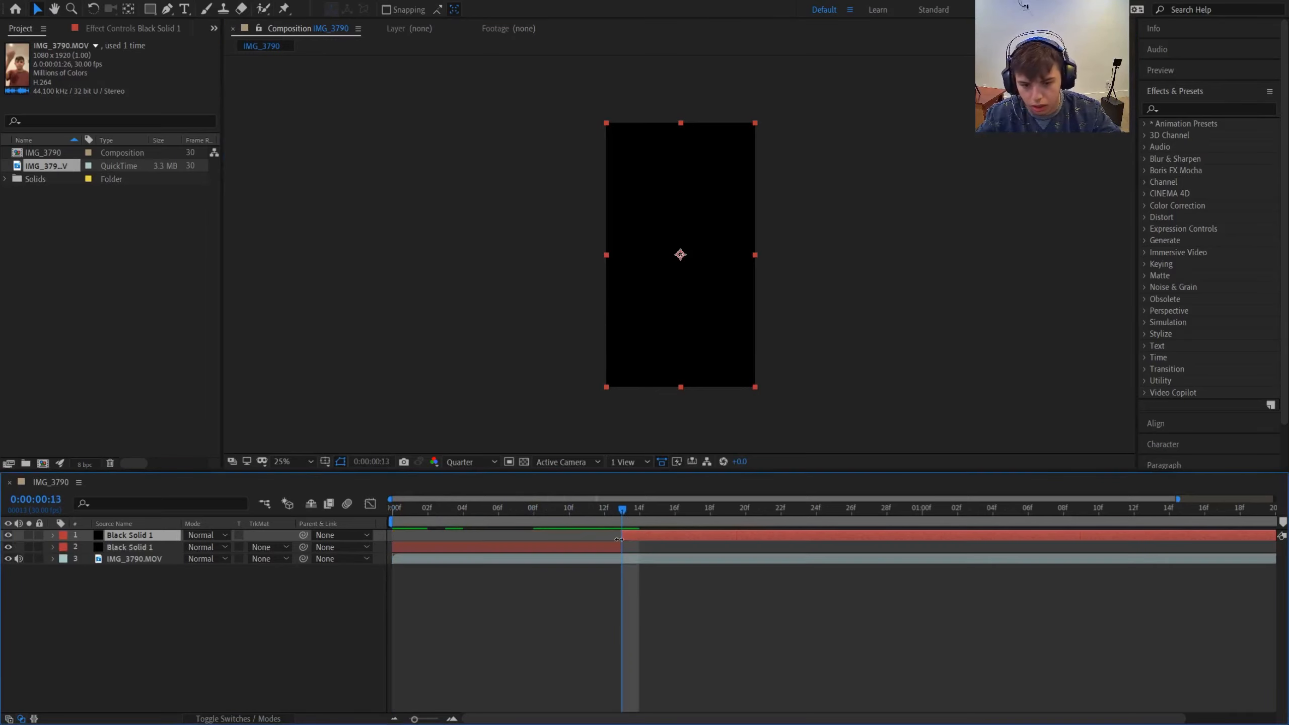
click(600, 546)
key(Delete)
drag(619, 509, 712, 535)
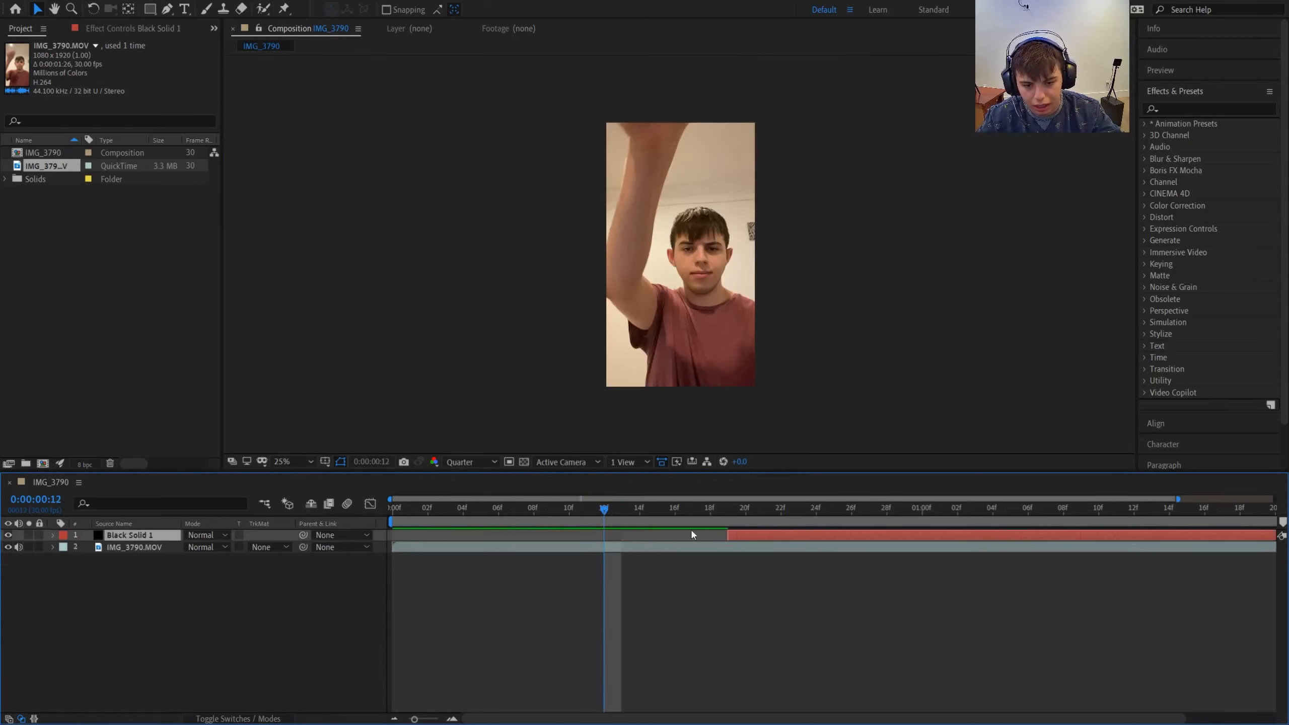
drag(604, 509, 729, 509)
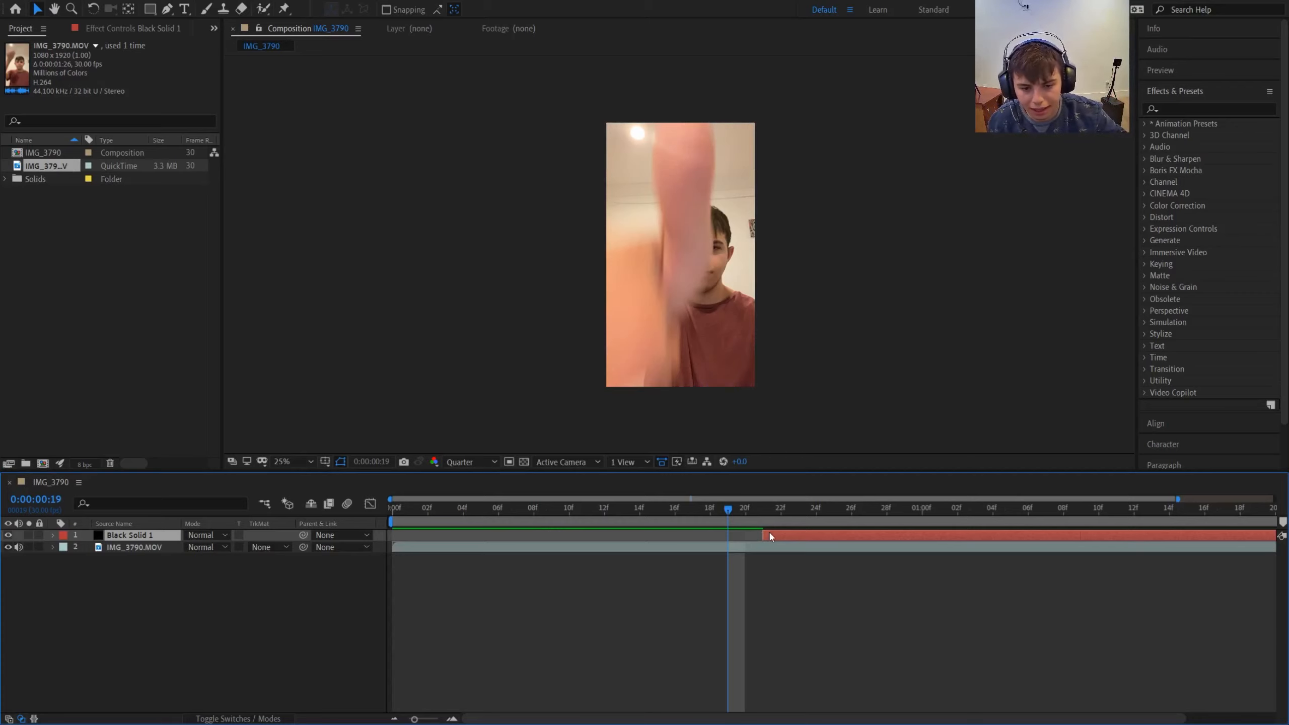
drag(765, 535, 734, 534)
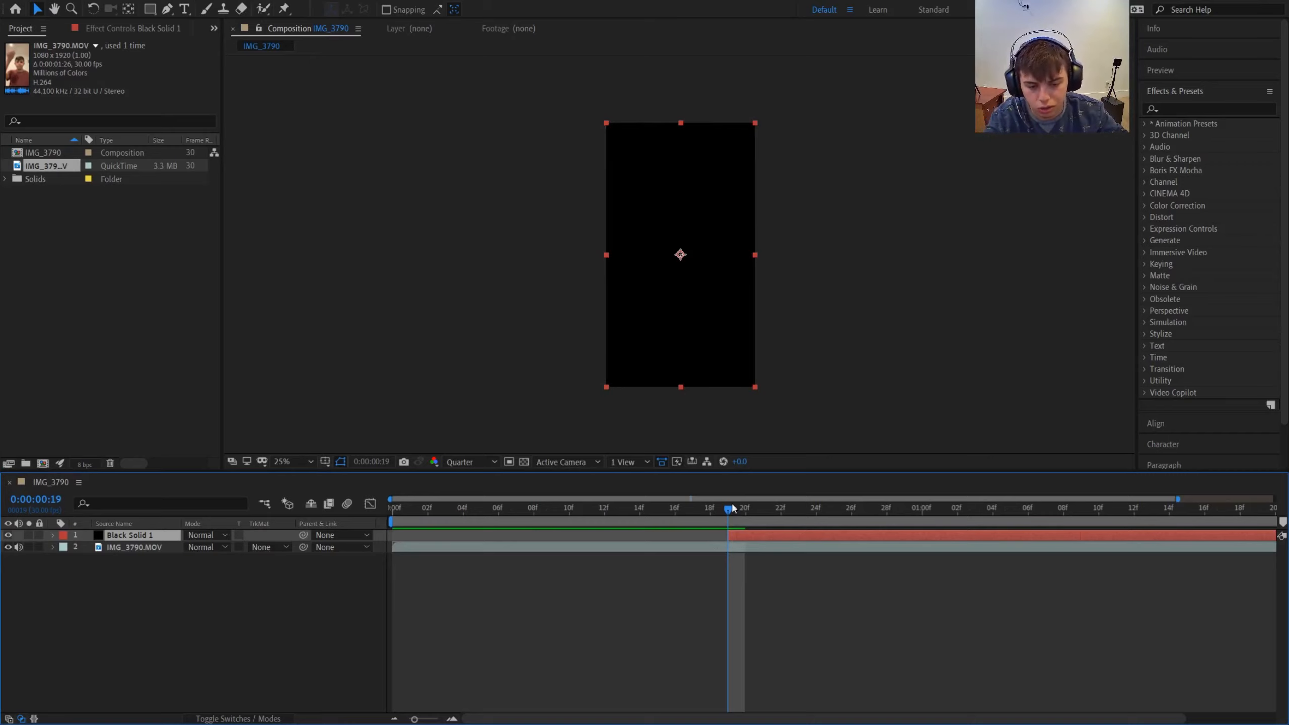
- Split off and delete the black solid's end at 0:00:01:02, and shorten the remaining layer to end at 0:00:00:23
drag(731, 509, 962, 509)
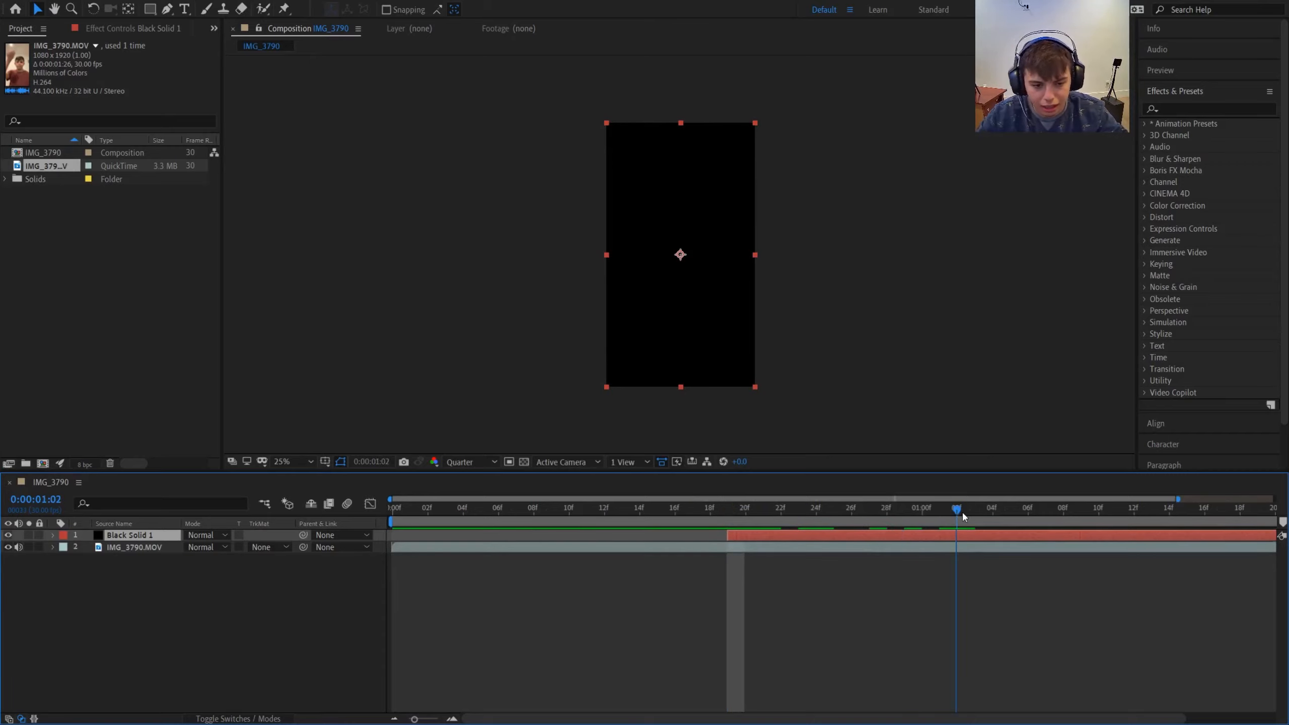
key(ctrl+shift+d)
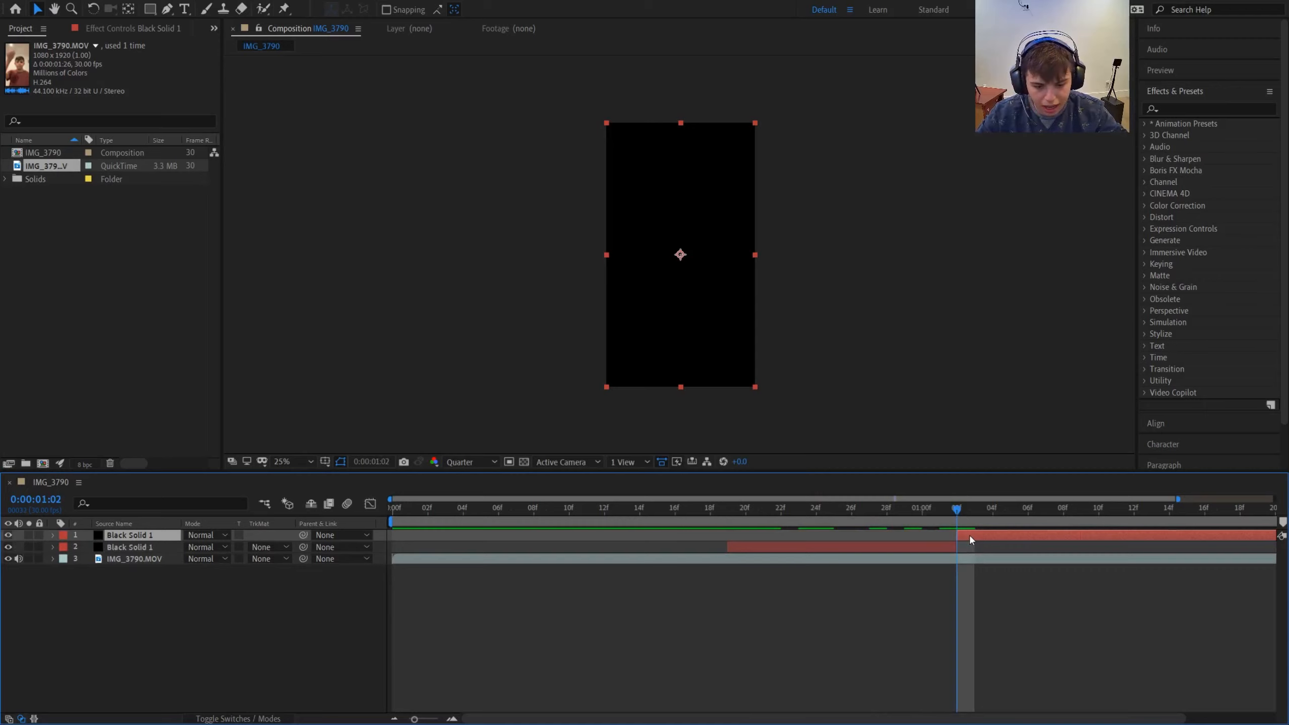
key(Delete)
drag(950, 507, 904, 538)
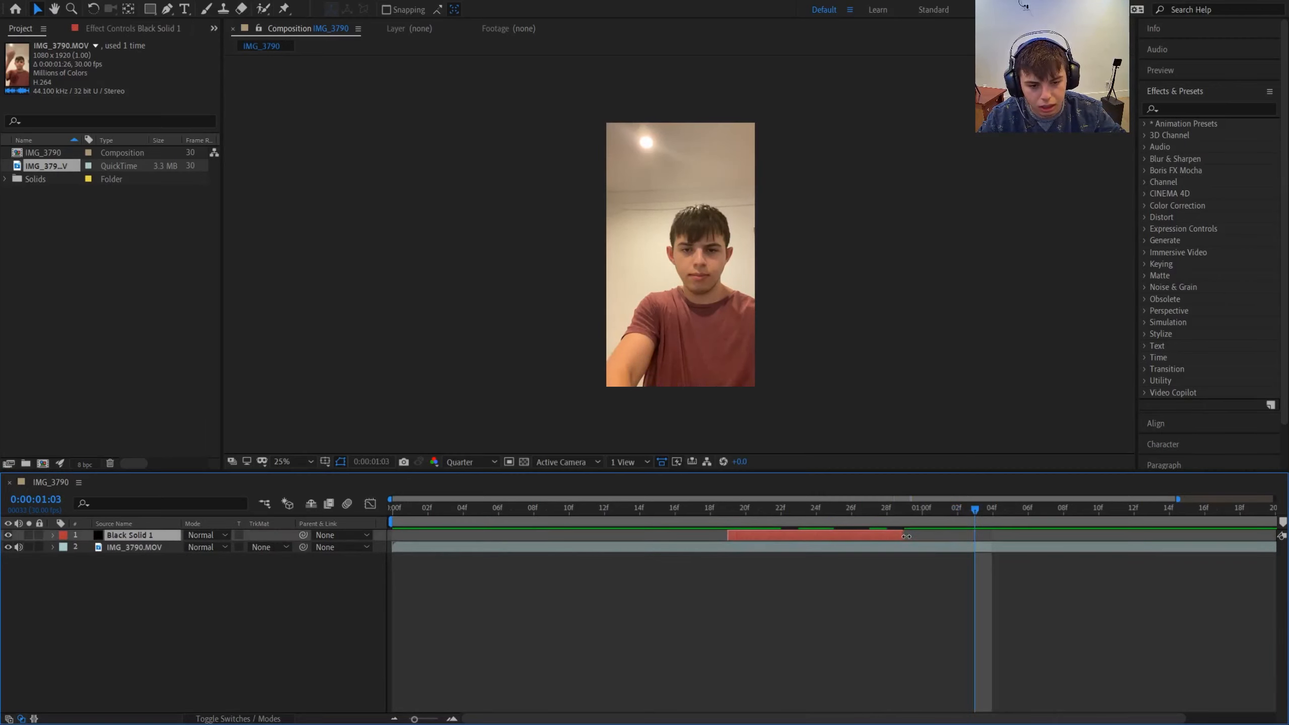
drag(974, 513, 833, 537)
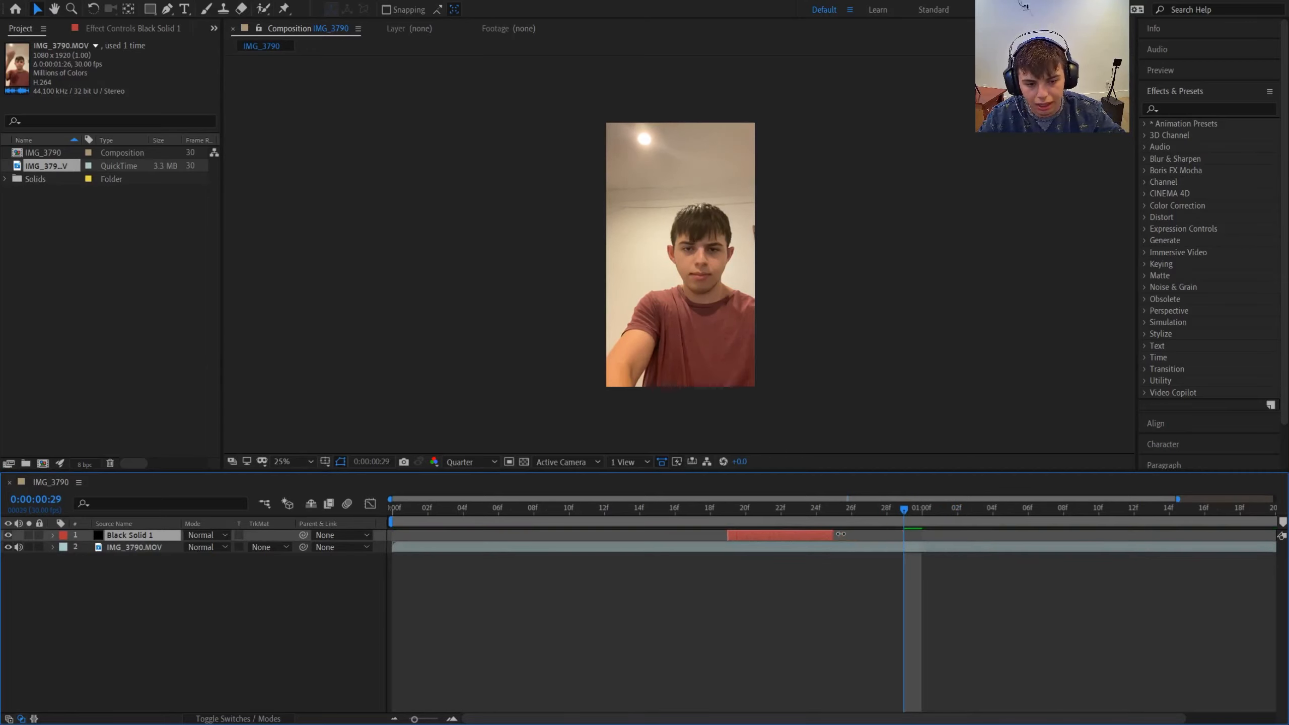
drag(896, 510, 800, 538)
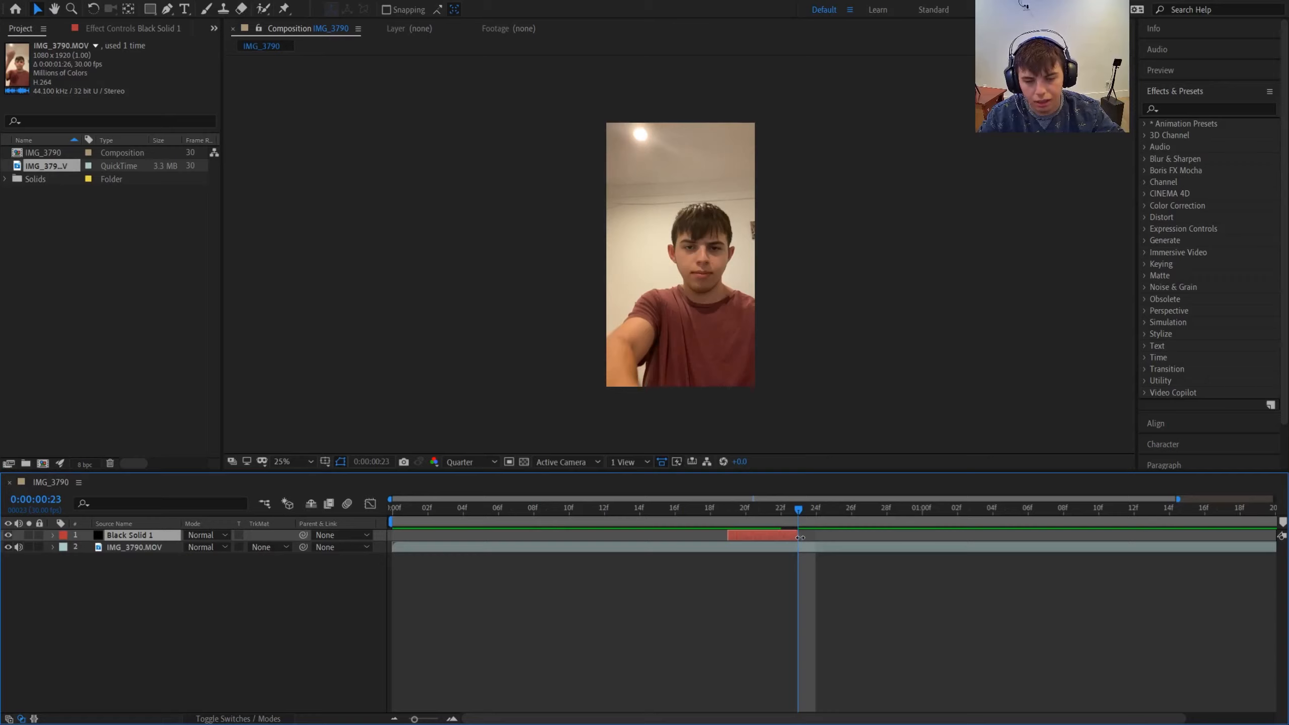
click(786, 510)
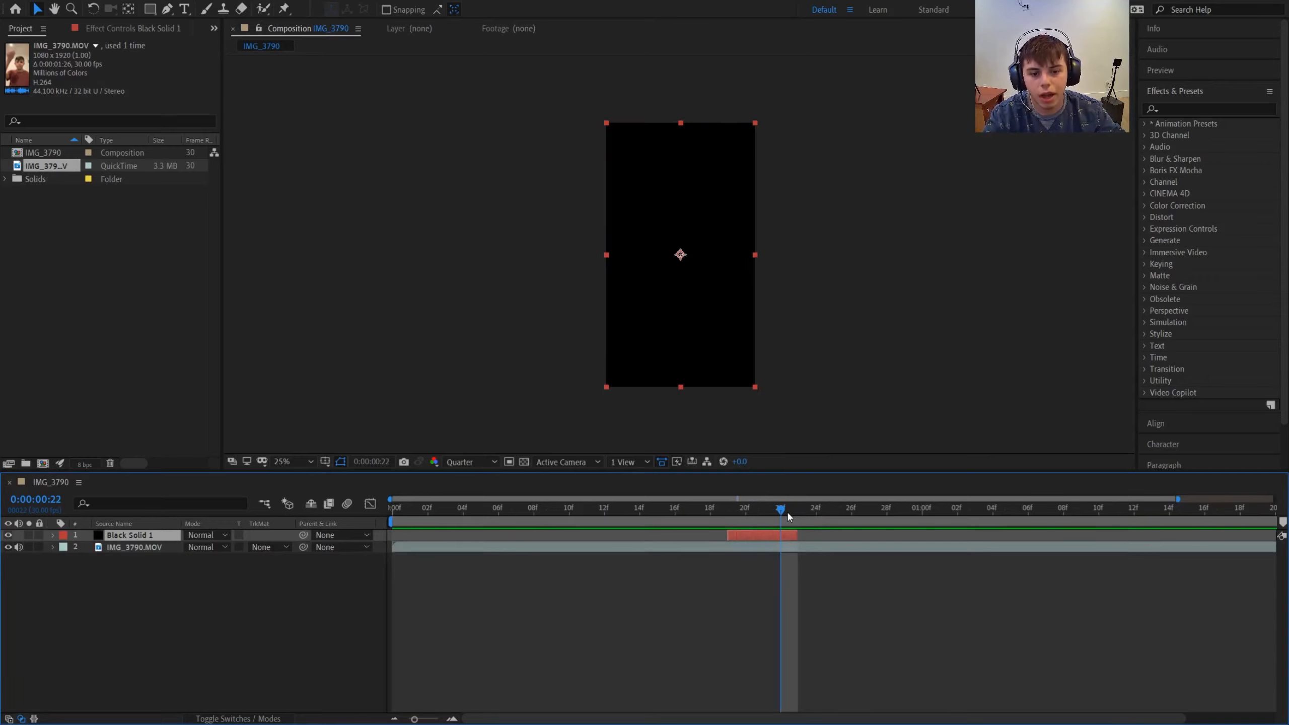
- Find the Saber effect and apply it to the black solid, with the playhead at 0:00:00:19
drag(787, 509, 728, 512)
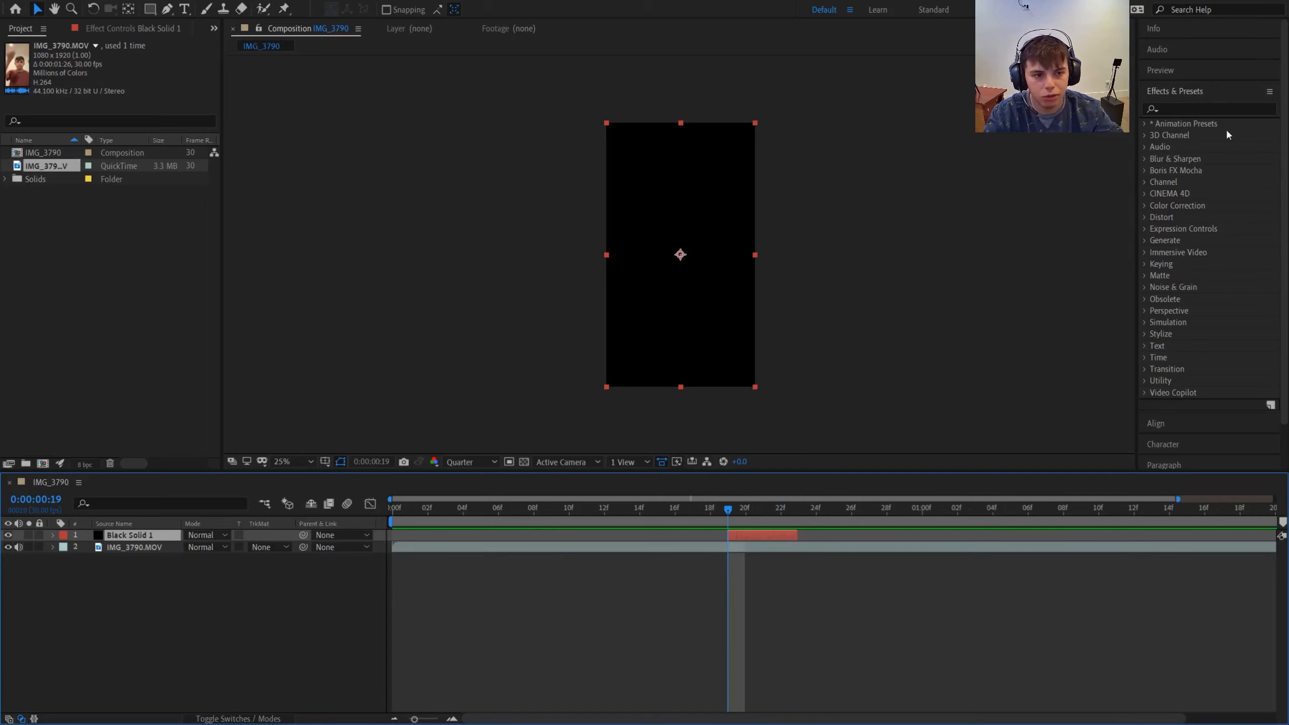
click(1221, 108)
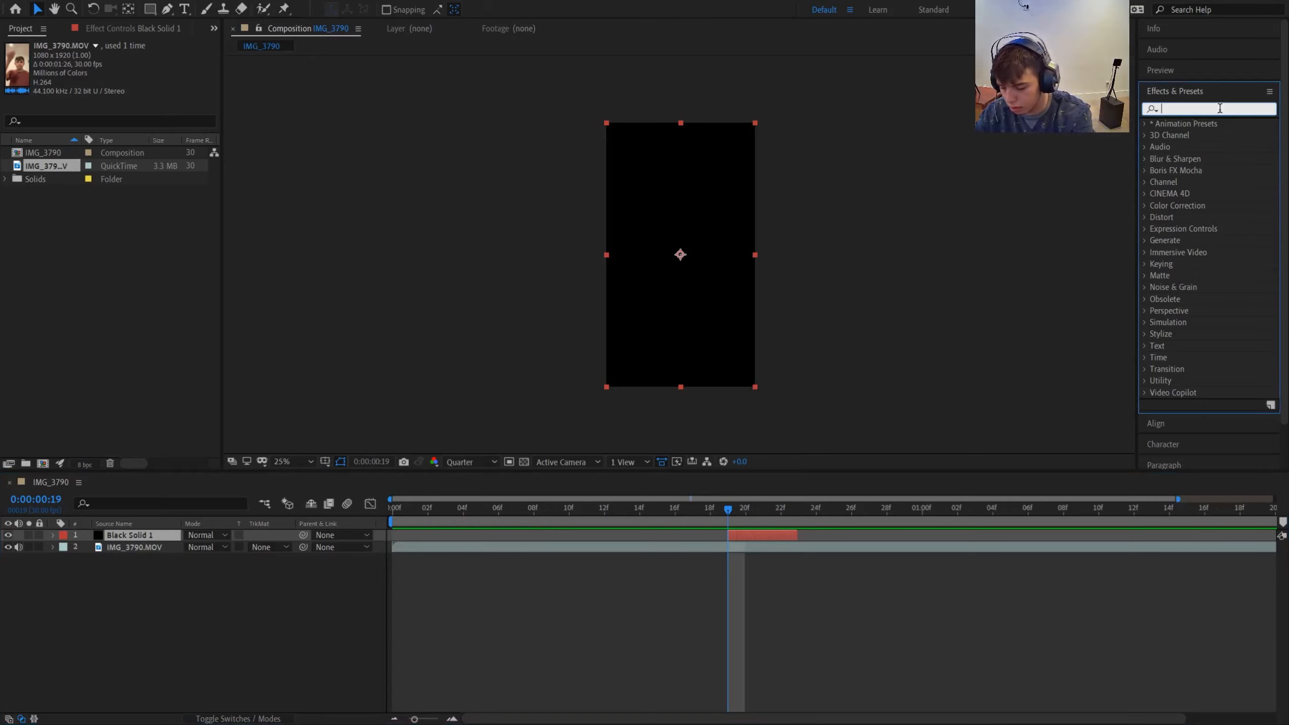
text(saber)
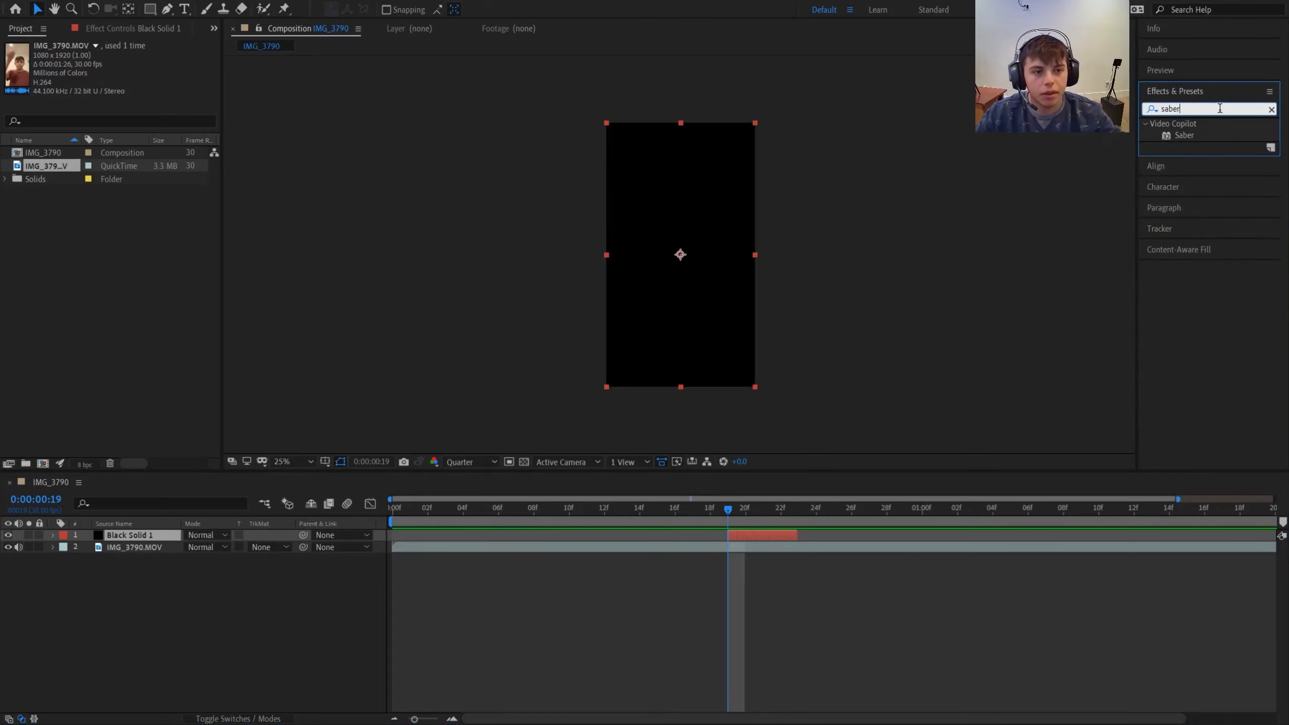
click(1173, 125)
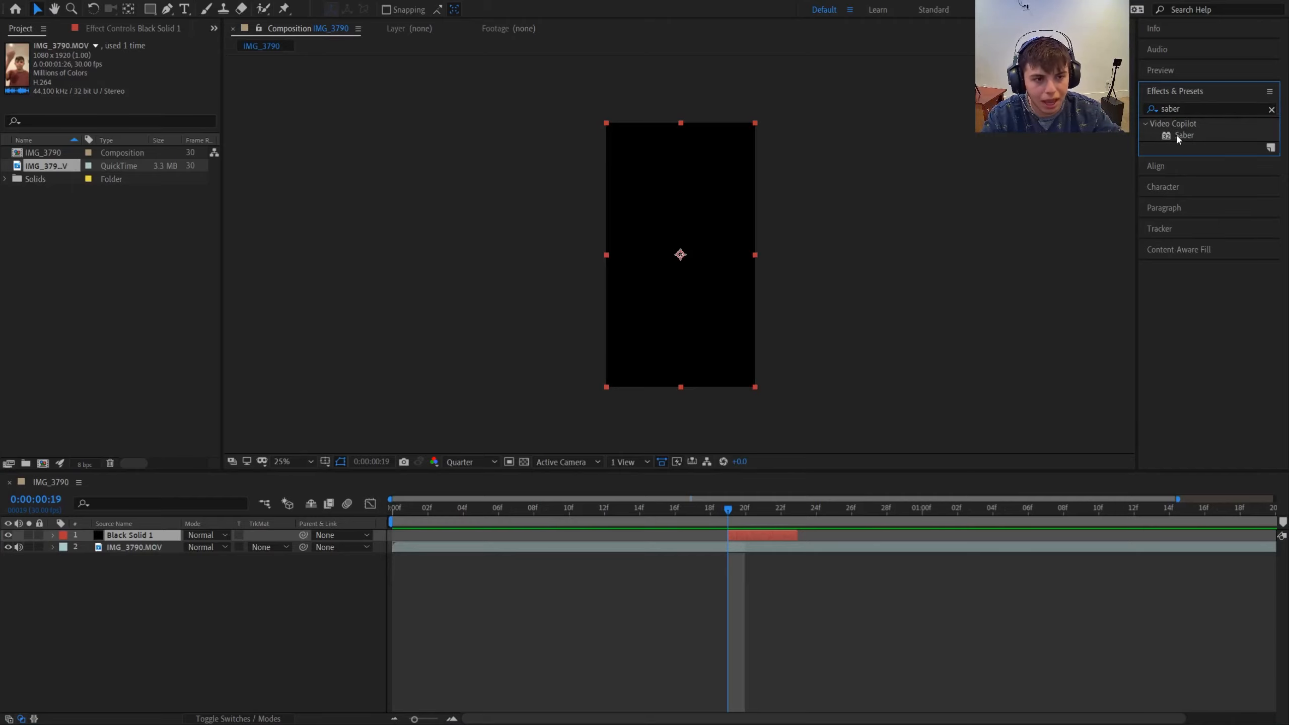
drag(1178, 136, 772, 530)
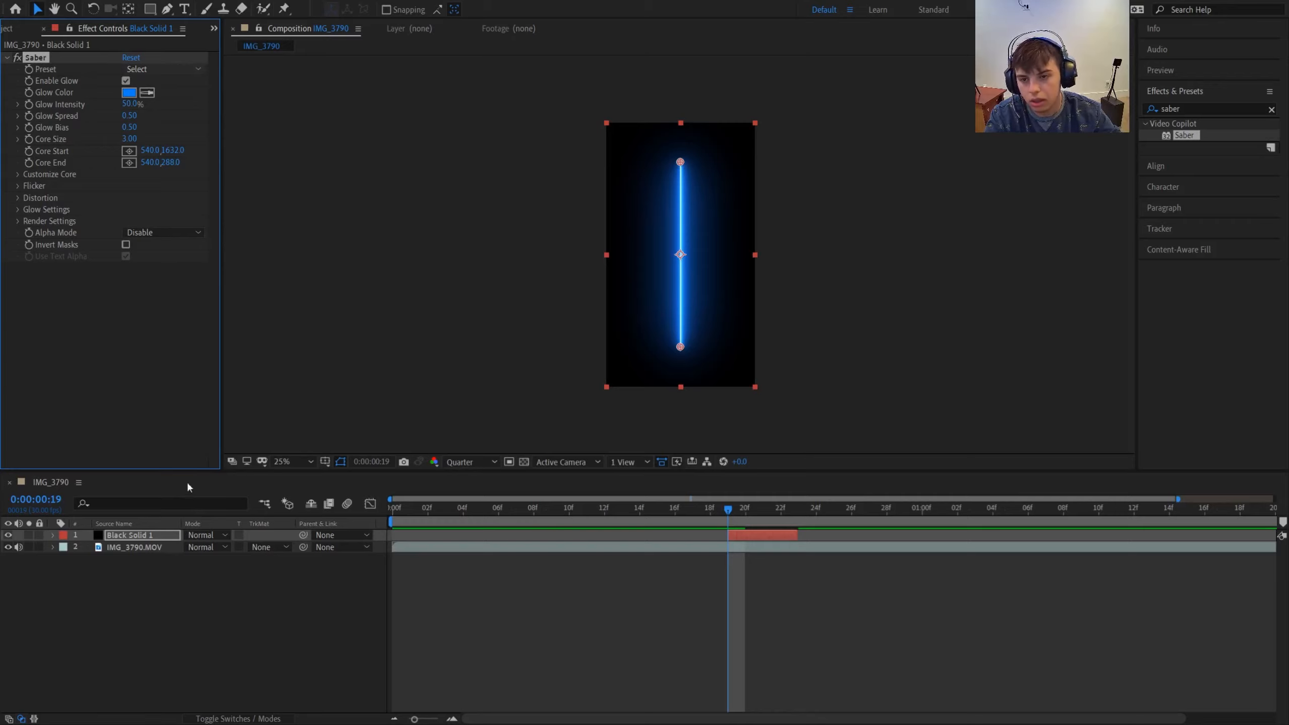
- Set the Saber preset to Fire and its composite setting to Transparent
click(224, 147)
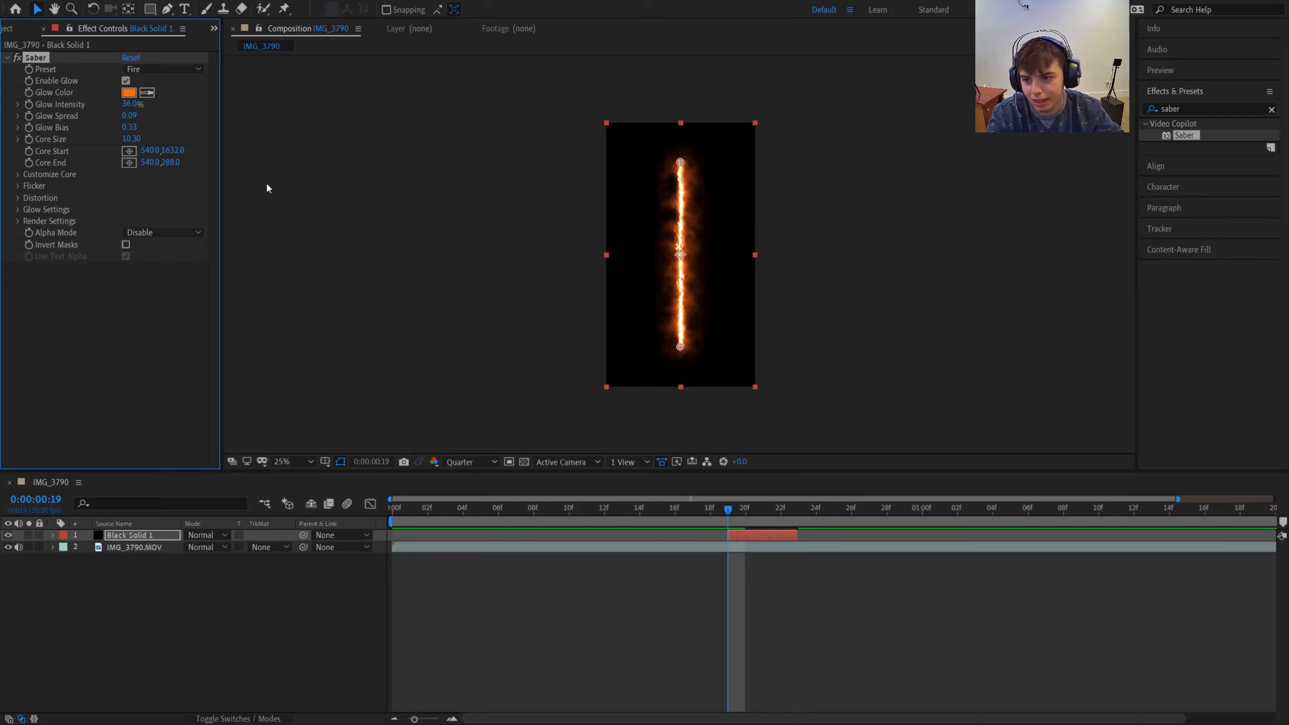
click(18, 222)
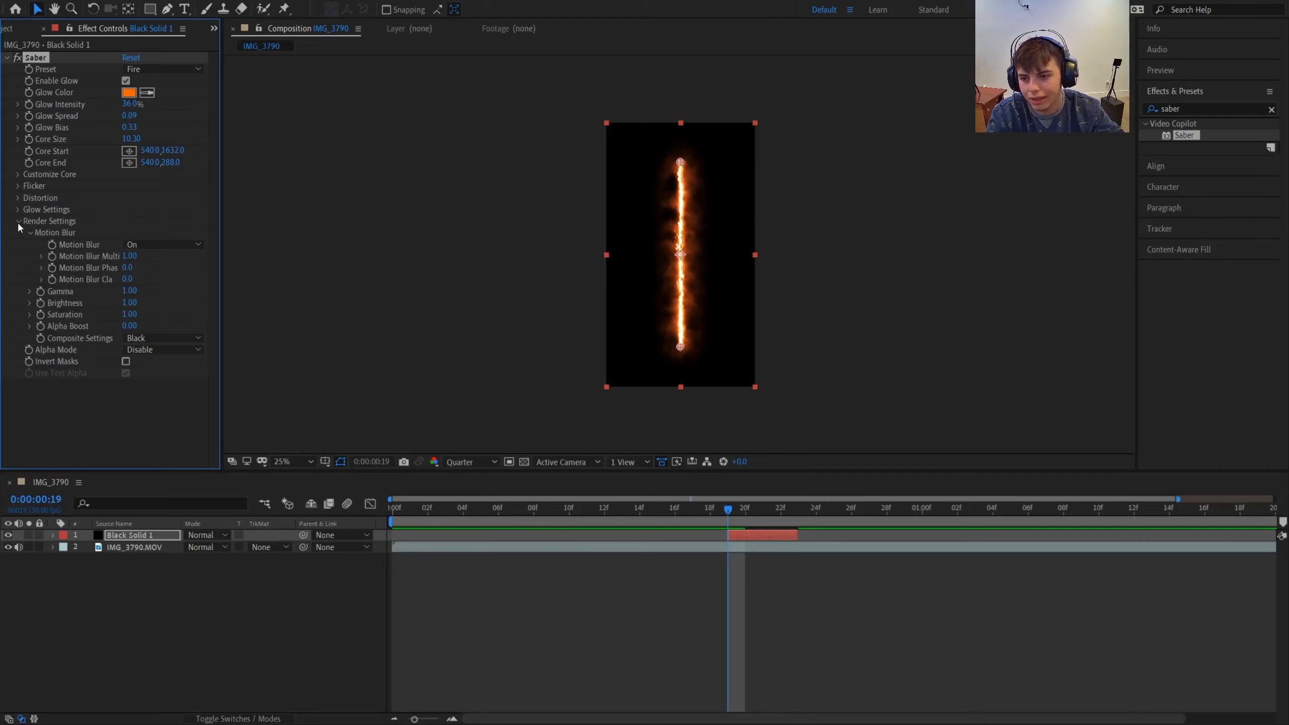
click(148, 346)
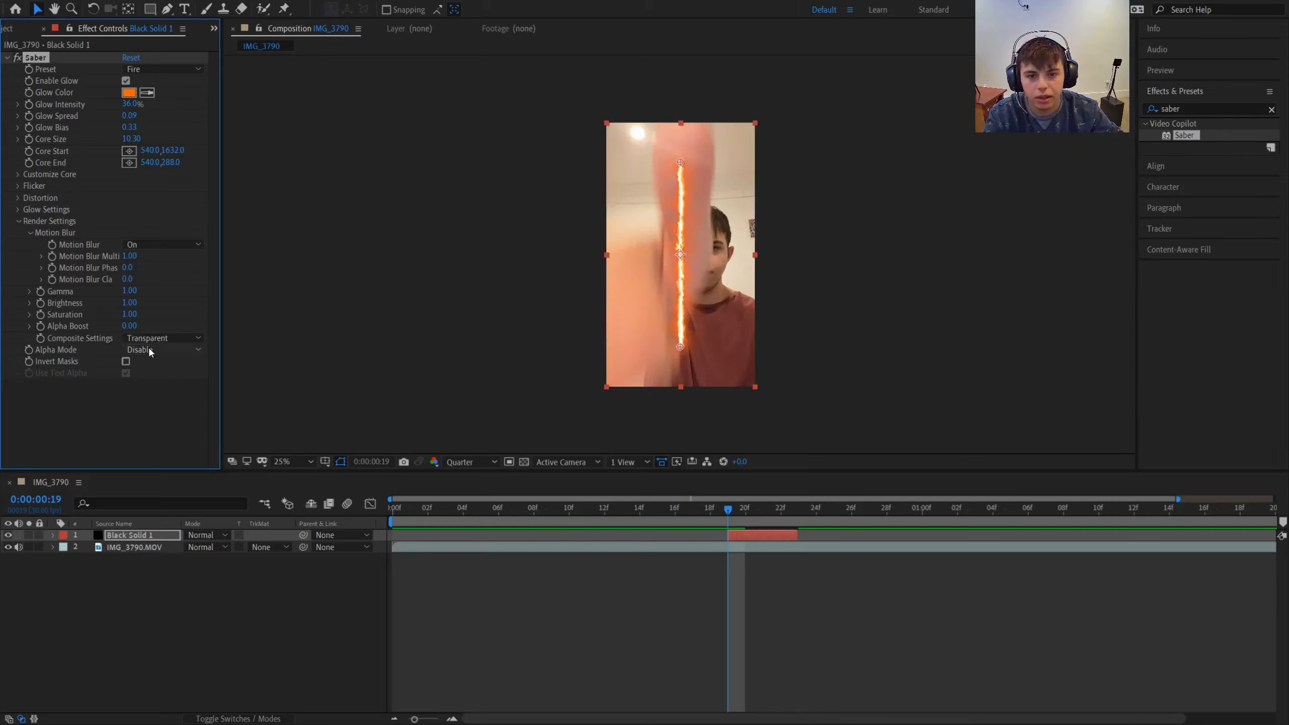
- Move the black solid up so the beam starts at the frame's upper edge, and extend the layer's end to about 0:00:01:19
click(686, 278)
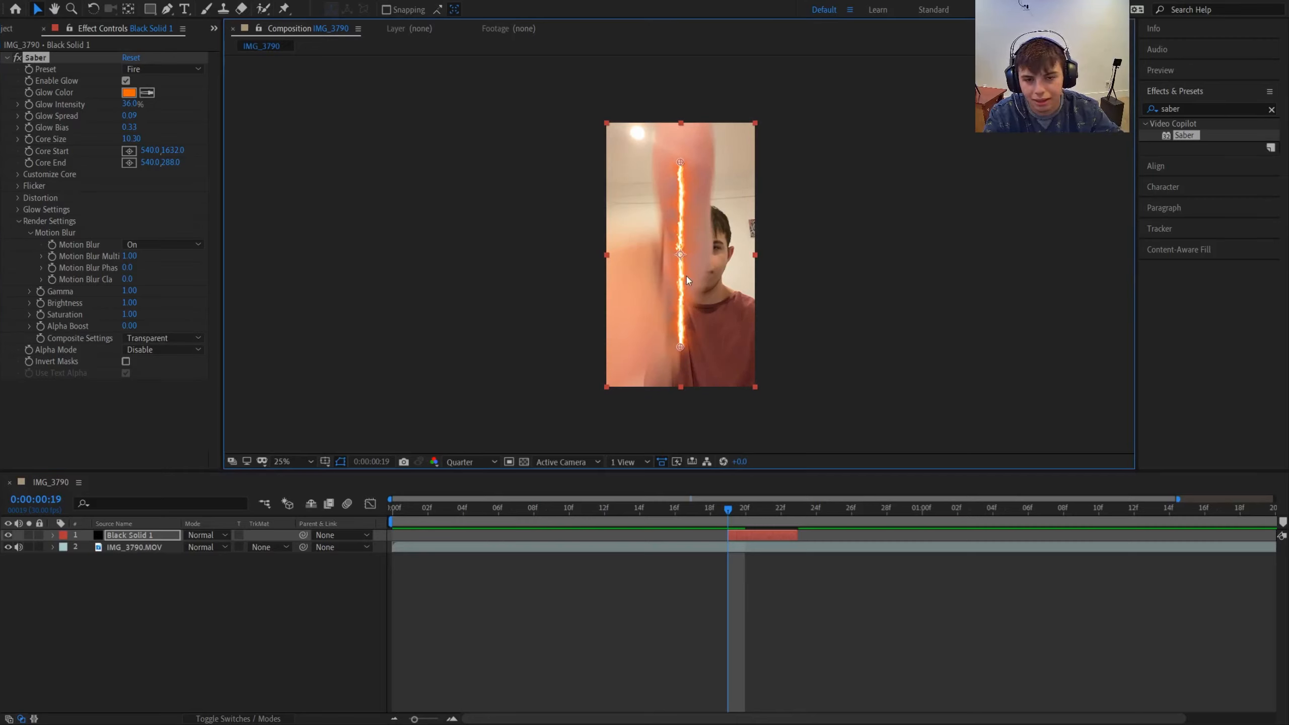
drag(686, 287, 686, 248)
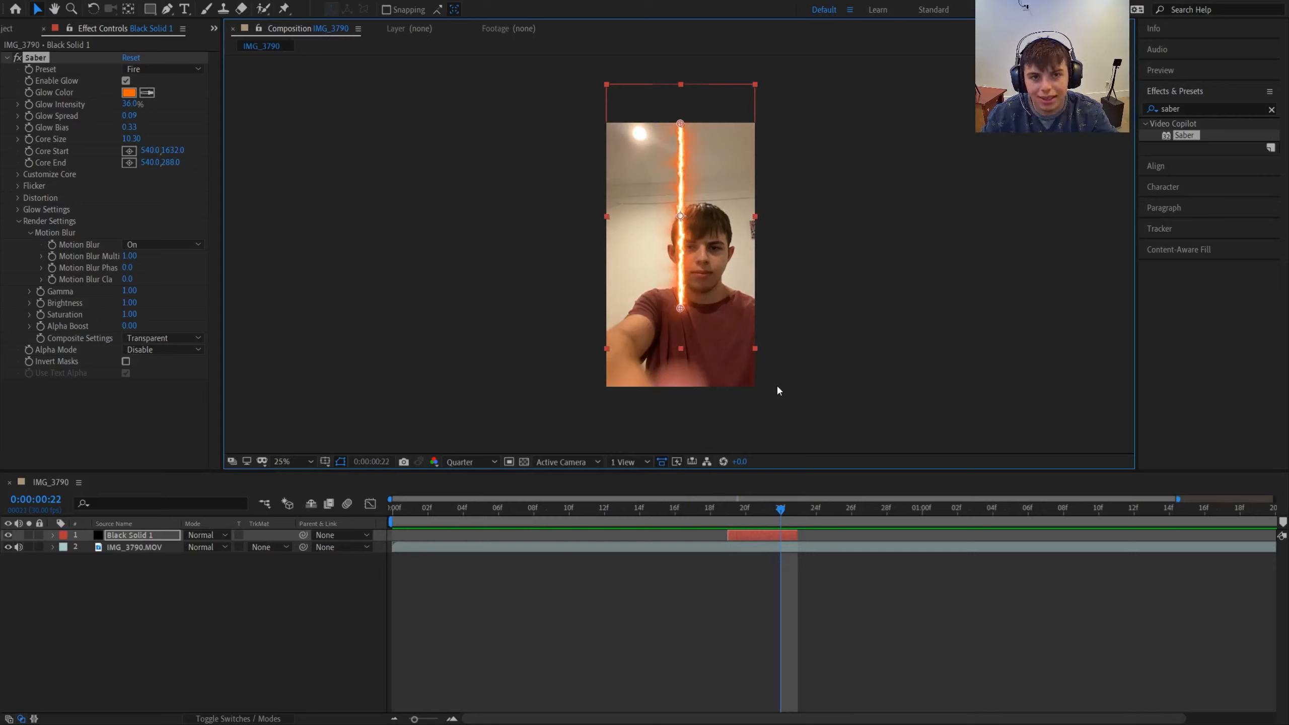
key(Page_Up)
key(Page_Up)
key(Page_Up)
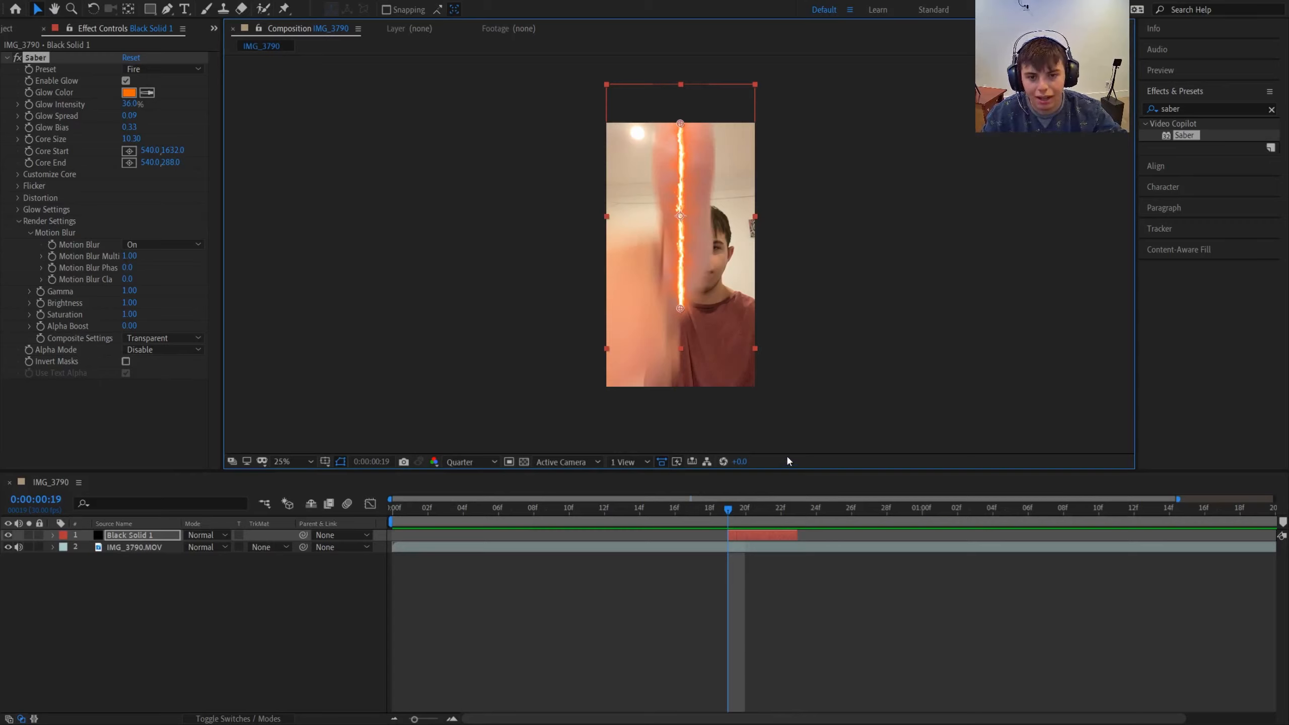
drag(796, 535, 1260, 538)
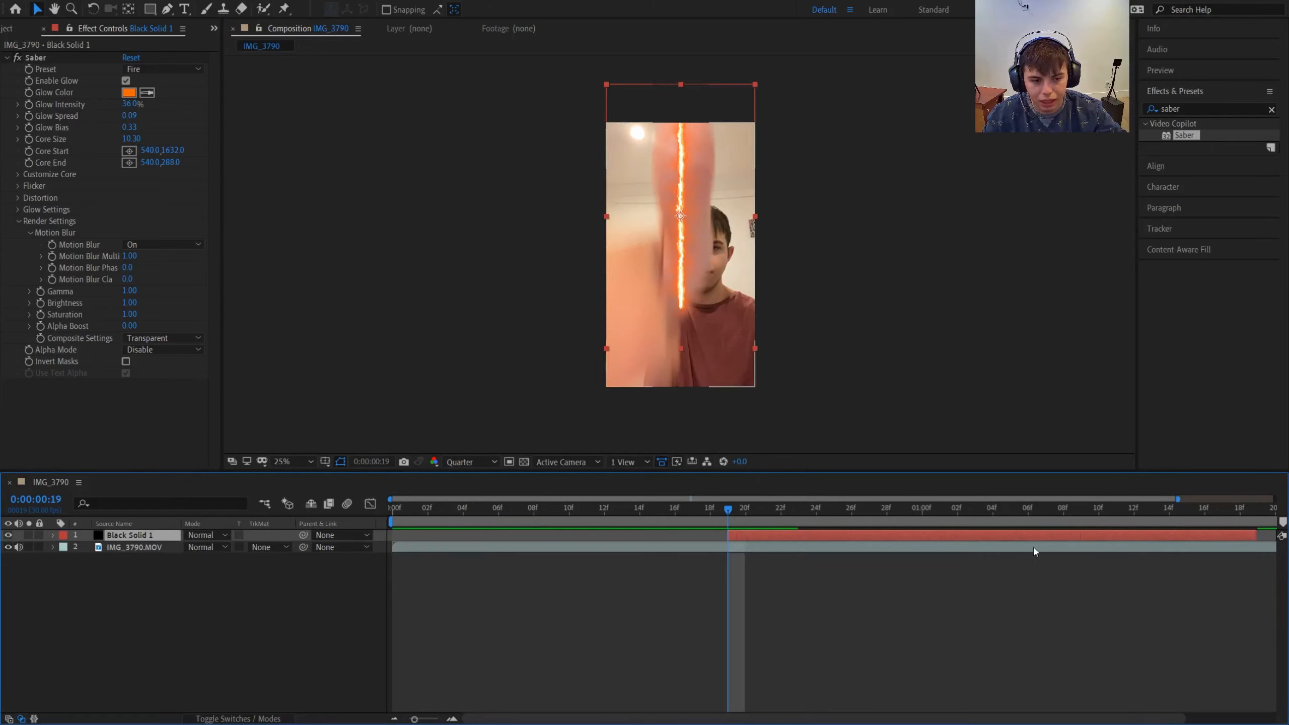
- Step through the frames from 0:00:00:19 to 0:00:00:23 to check the hand movement against the beam, ending at 0:00:00:19
key(space)
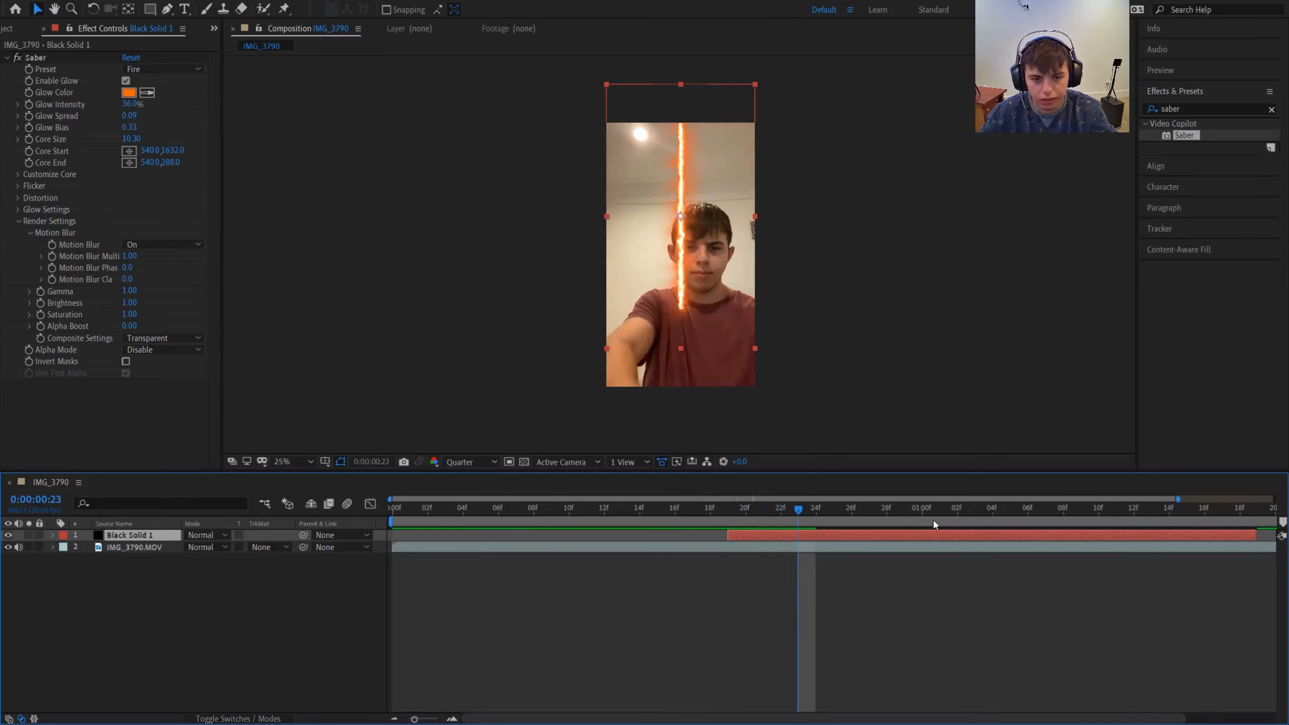
key(Page_Up)
key(Page_Up)
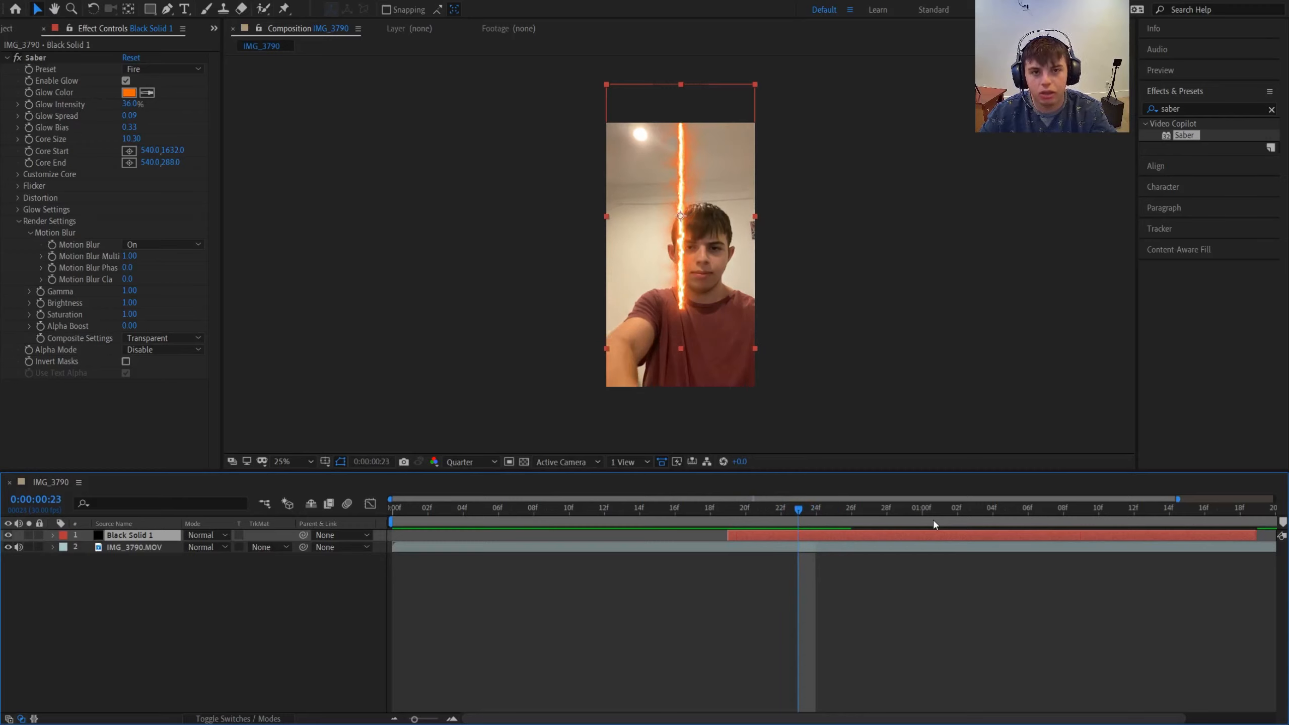
key(Page_Up)
key(Page_Up)
key(Page_Up)
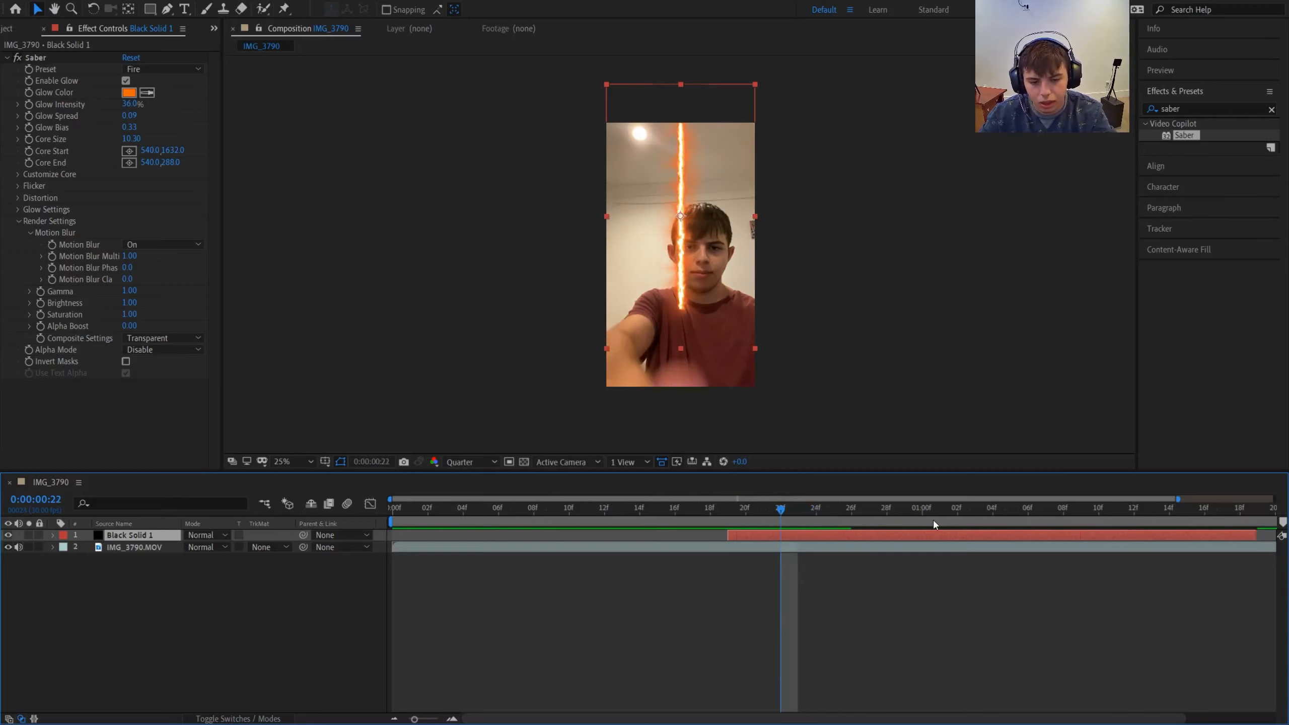
key(Page_Up)
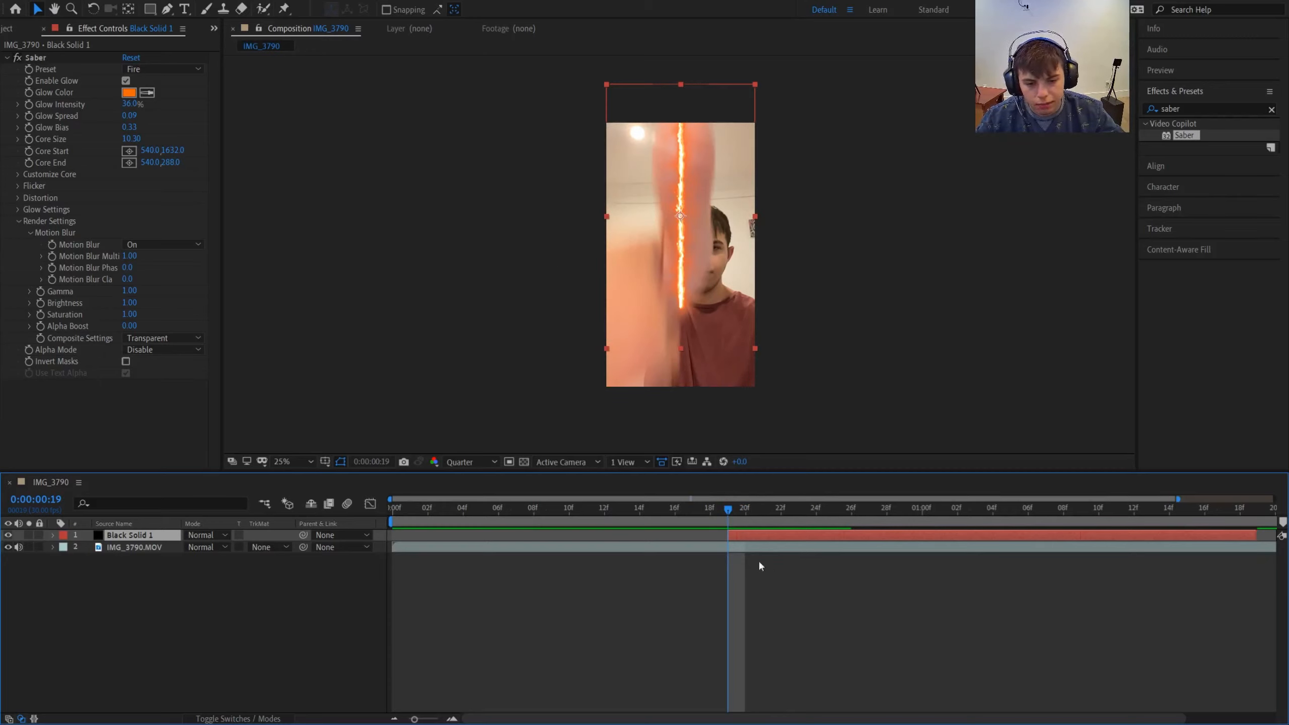
key(Page_Down)
key(Page_Down)
key(Page_Down)
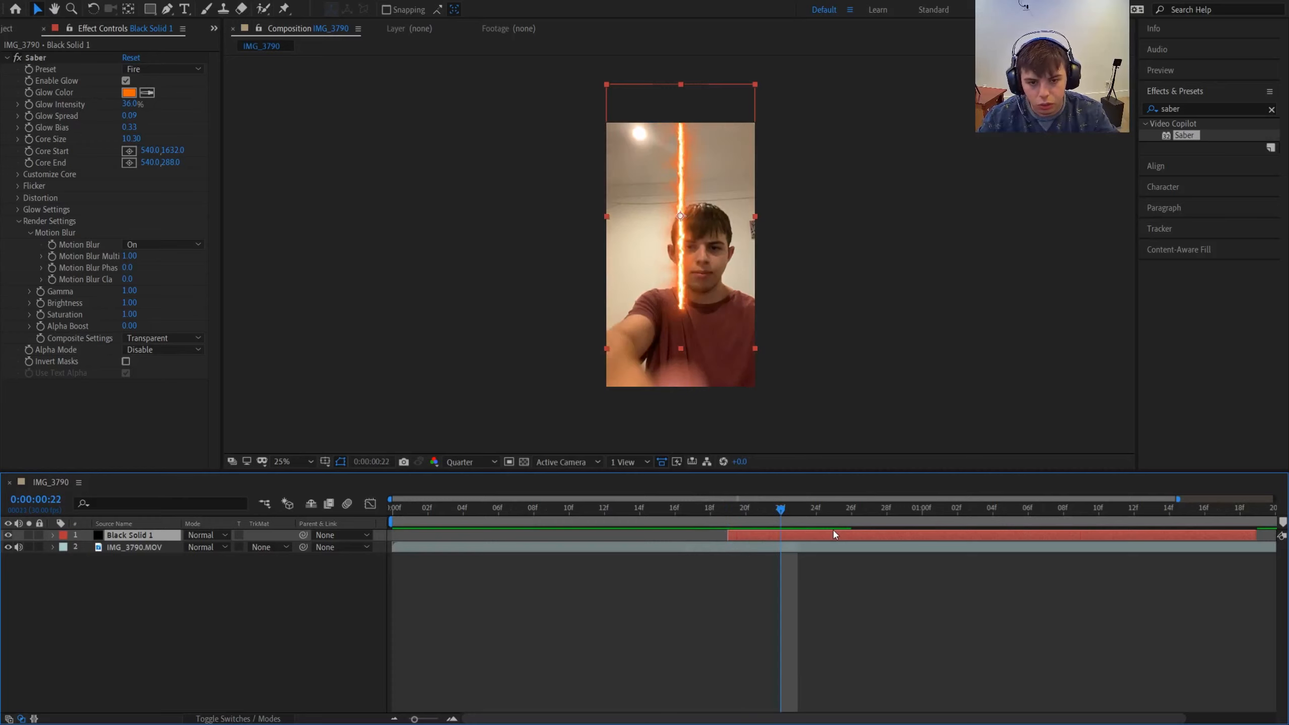
key(Page_Down)
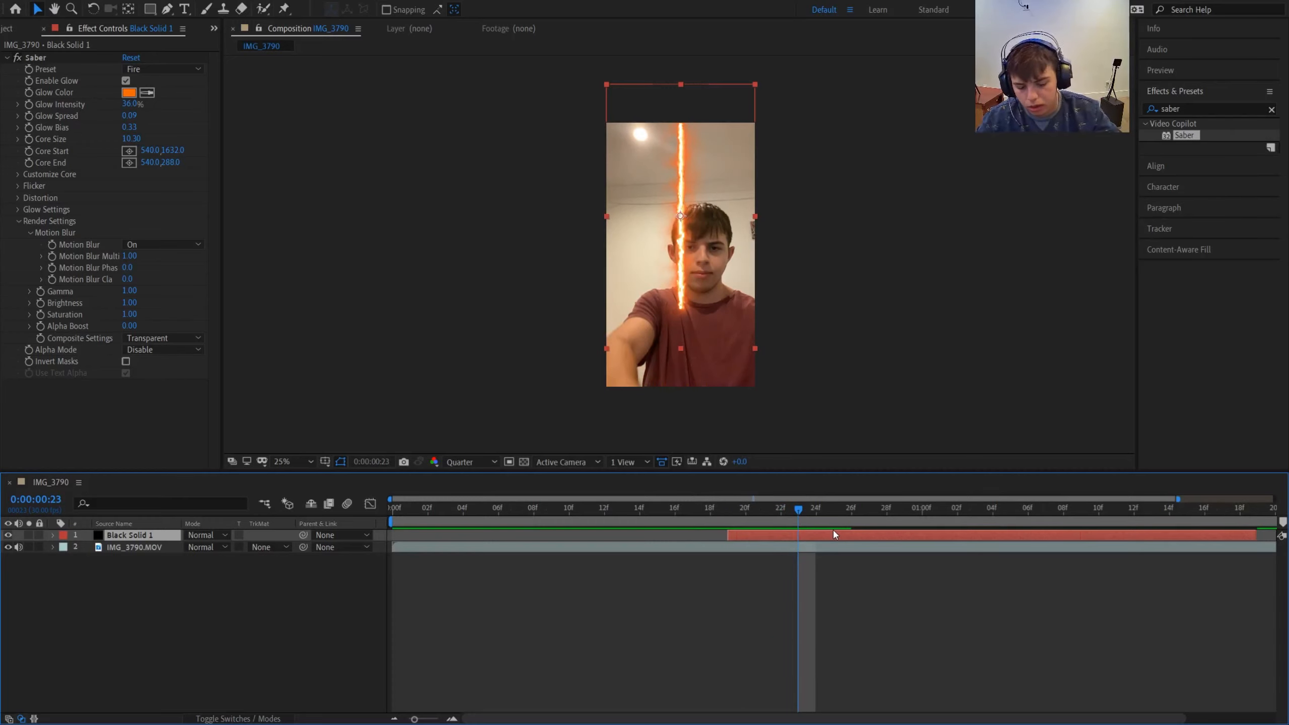
key(Page_Up)
key(Page_Up)
key(Page_Up)
key(Page_Up)
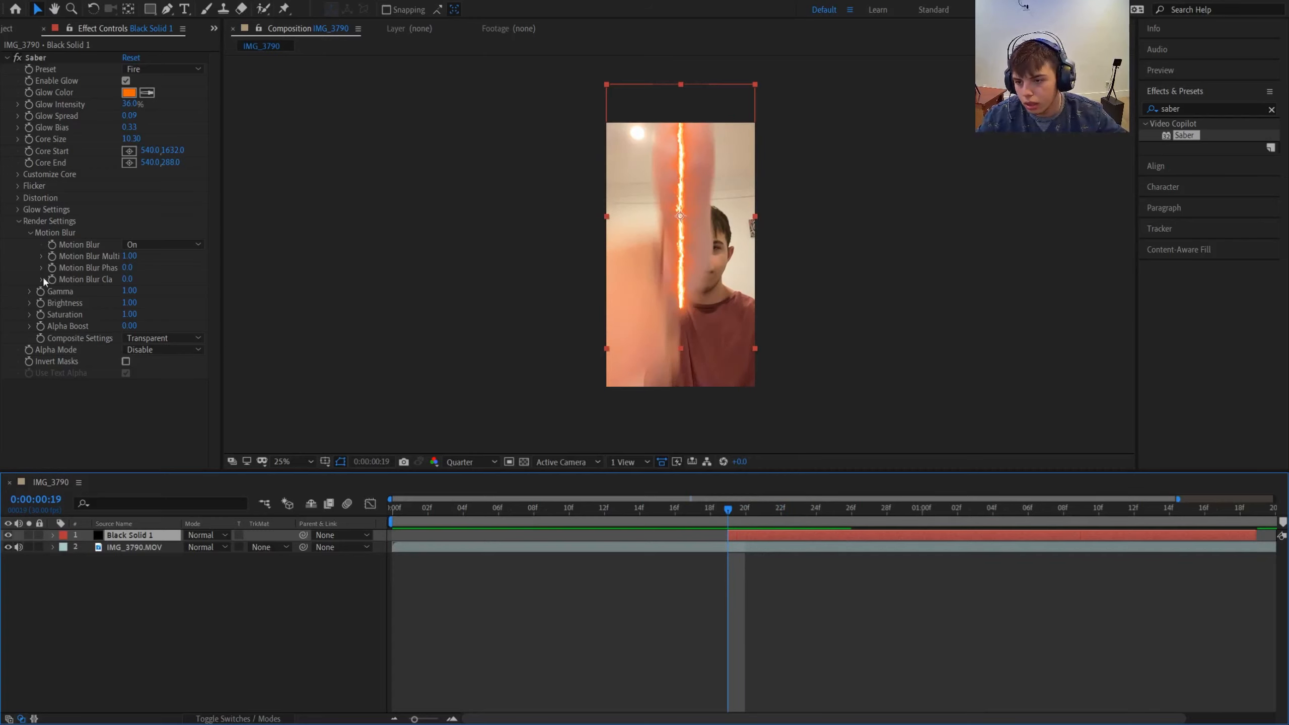
- Turn on keyframing for Saber's Core Start and Core End at 0:00:00:19
click(52, 162)
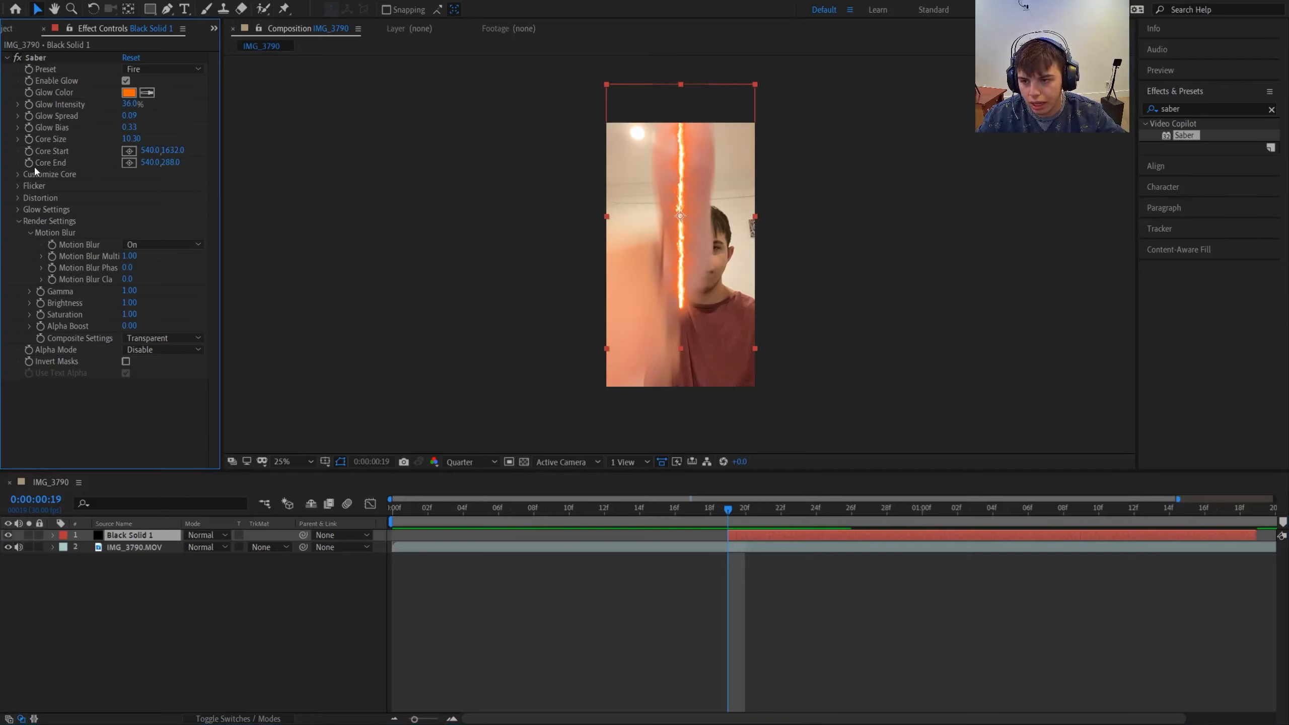
click(31, 163)
shift+click(30, 148)
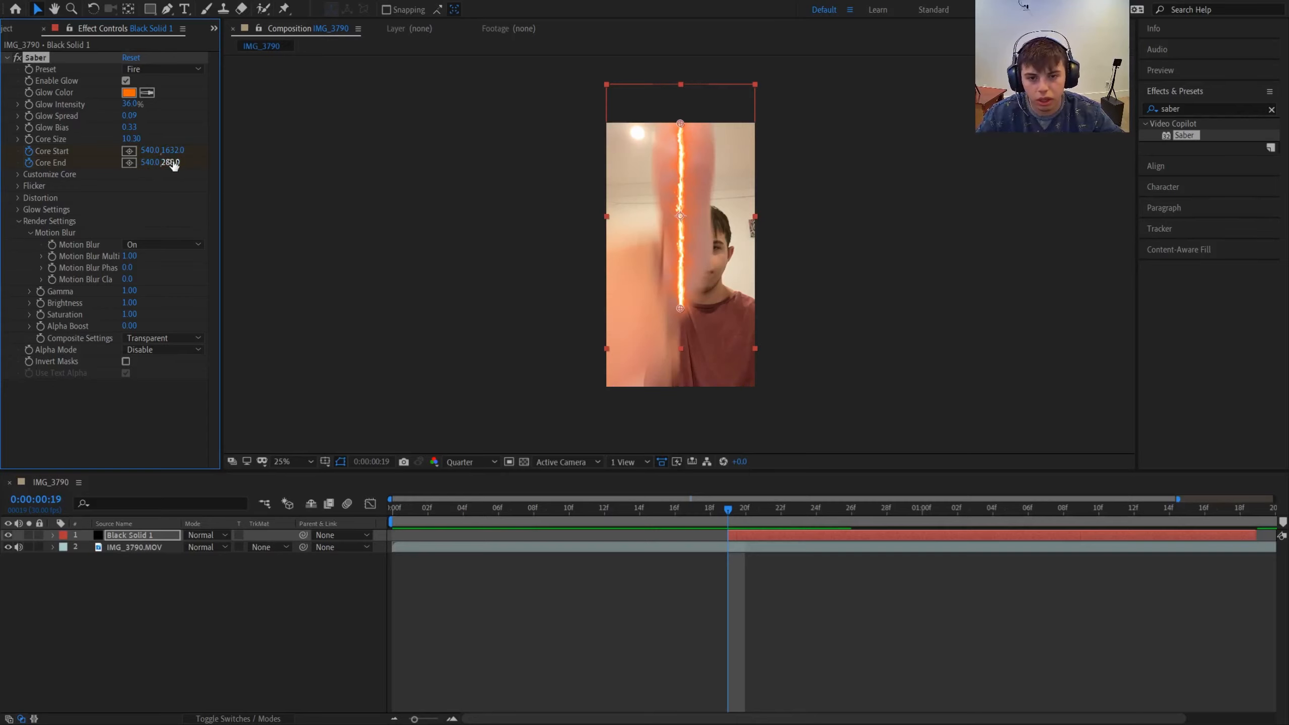
- Collapse the beam by setting Core End to 540, 294 and Core Start to 540, 298, and nudge the black solid slightly upward
drag(173, 164, 1, 155)
drag(178, 152, 89, 153)
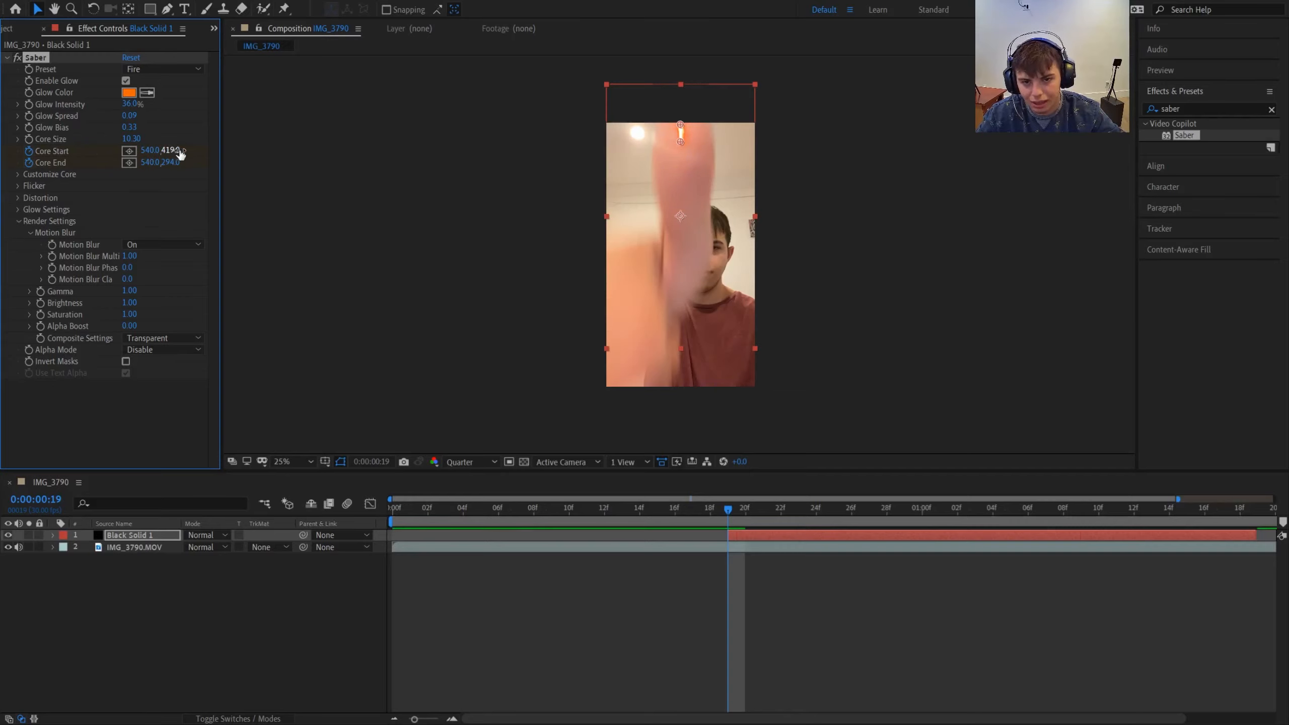
drag(176, 152, 90, 153)
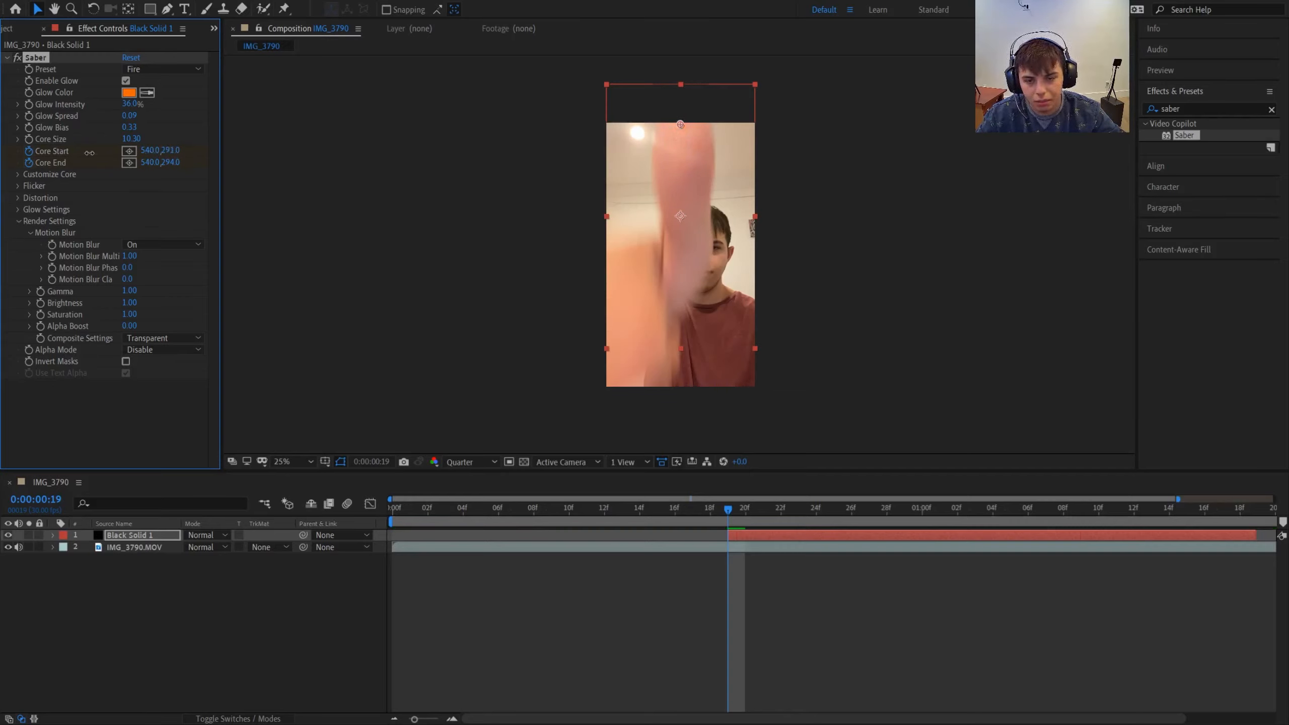
click(366, 169)
mouse_move(167, 154)
mouse_down()
mouse_move(157, 154)
mouse_move(180, 150)
mouse_up()
click(329, 164)
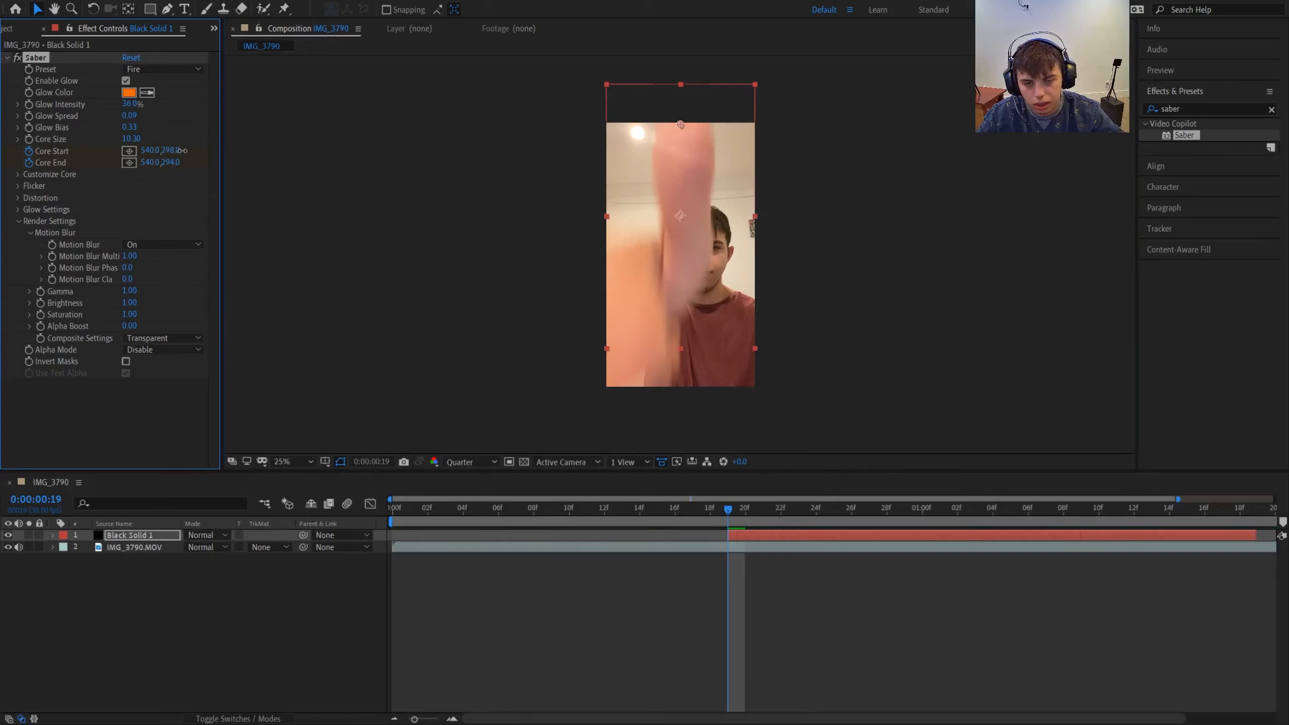
drag(695, 199, 693, 194)
click(495, 202)
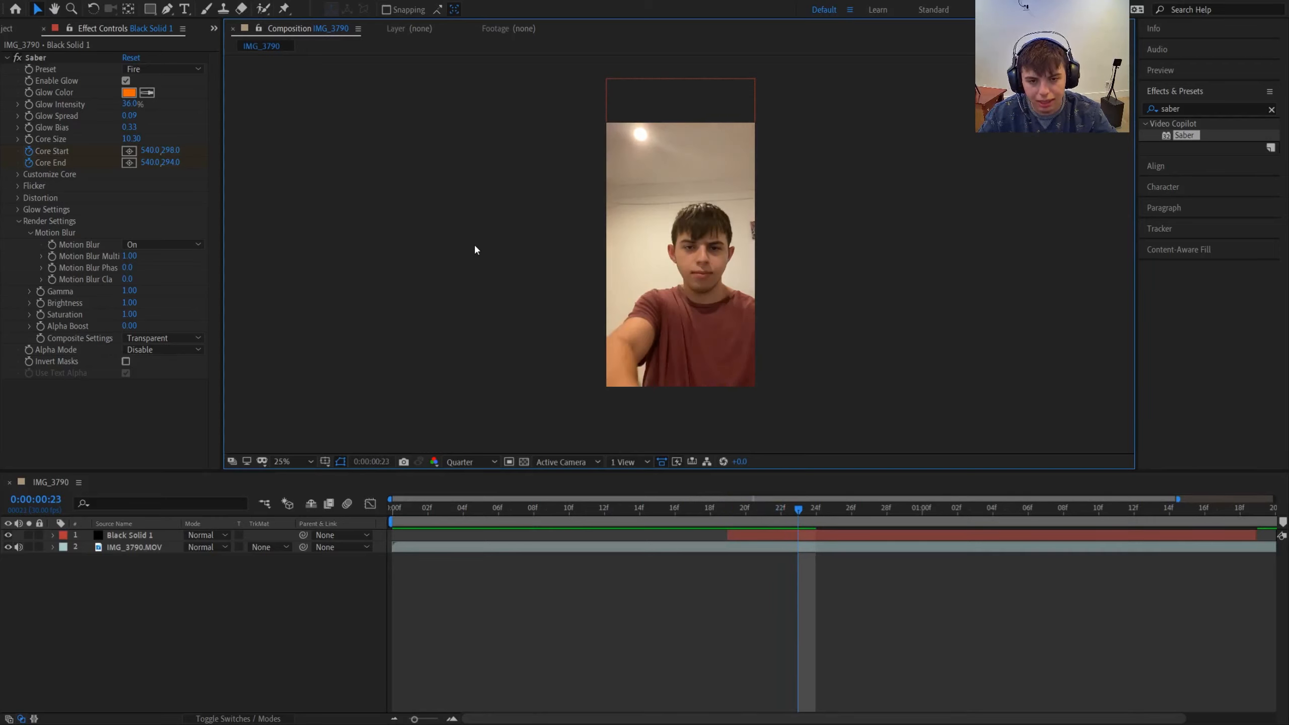
- At 0:00:00:23, stretch the black solid vertically to the frame's lower edge and set Core End to 540, 2024
click(813, 535)
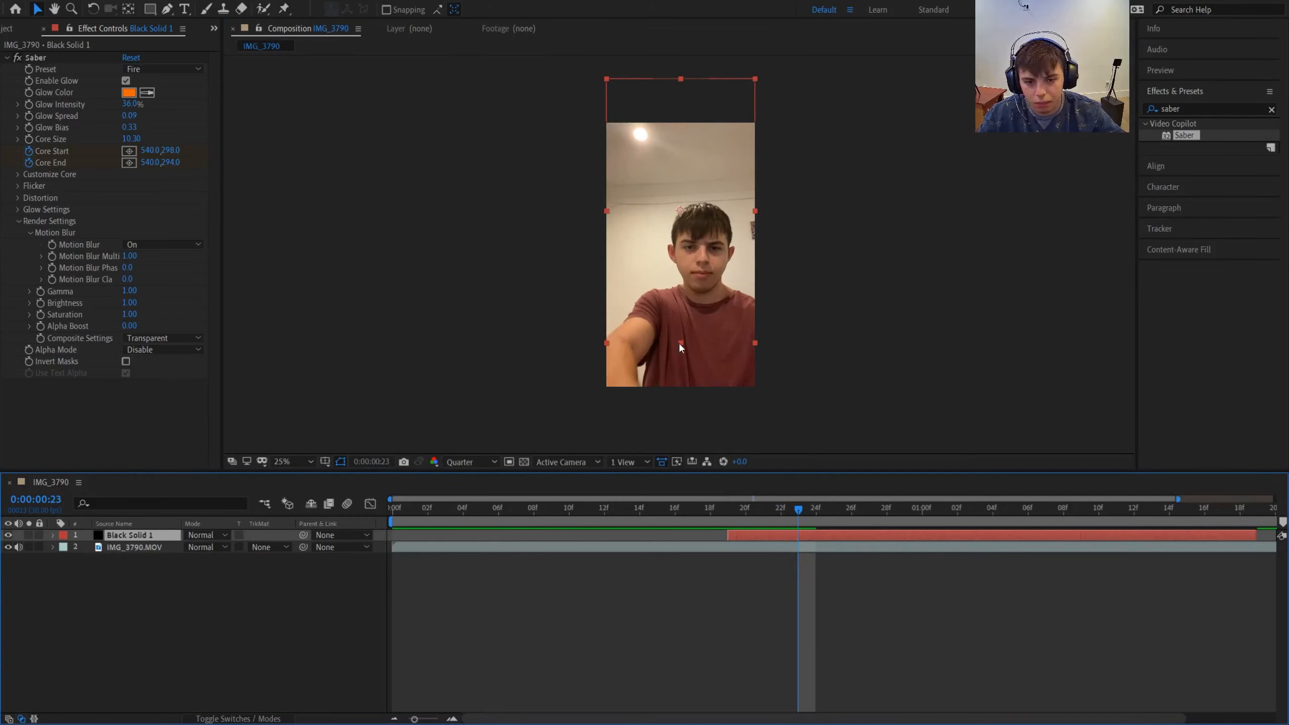
drag(680, 344, 681, 388)
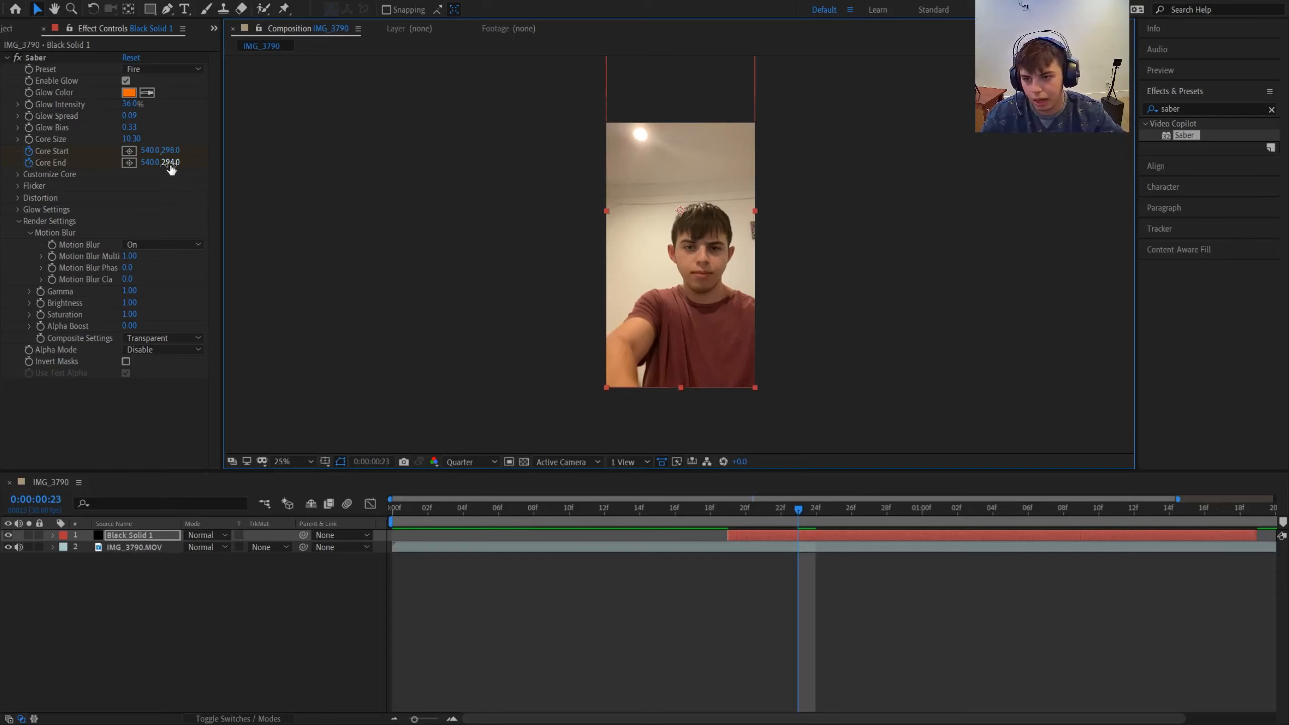
drag(168, 163, 416, 192)
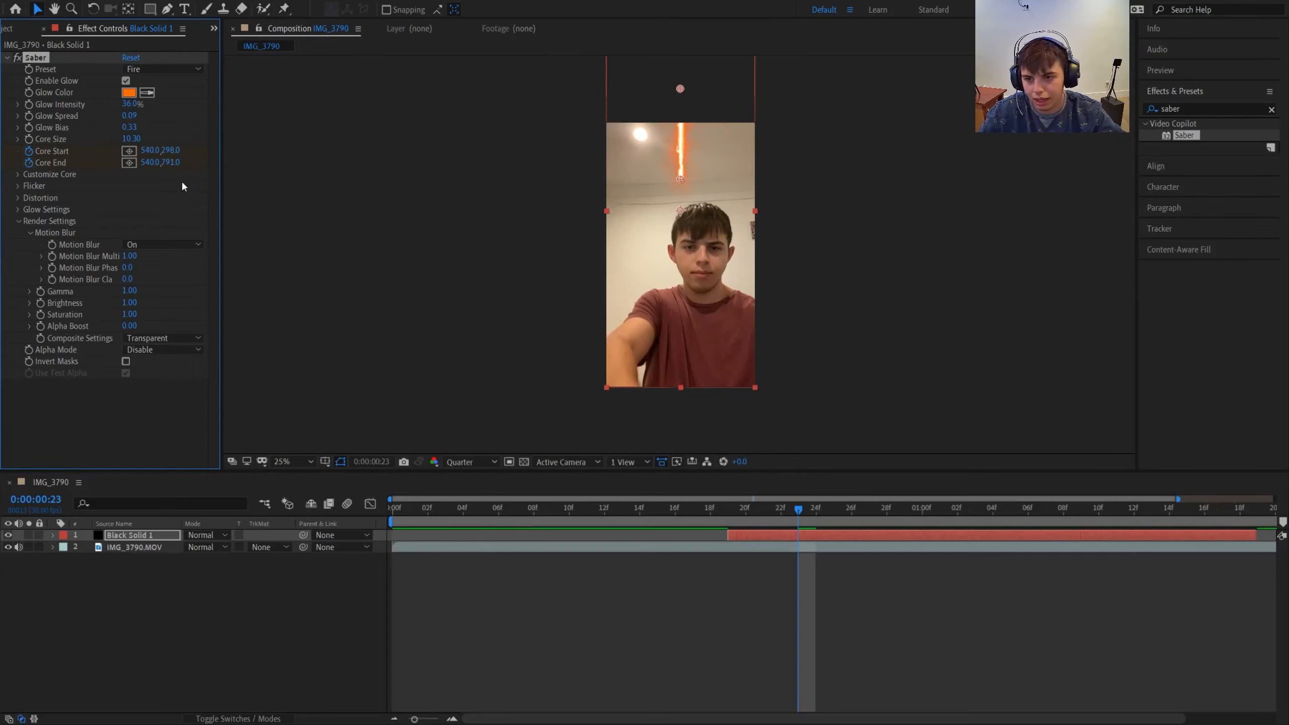
drag(173, 163, 432, 195)
drag(174, 163, 591, 183)
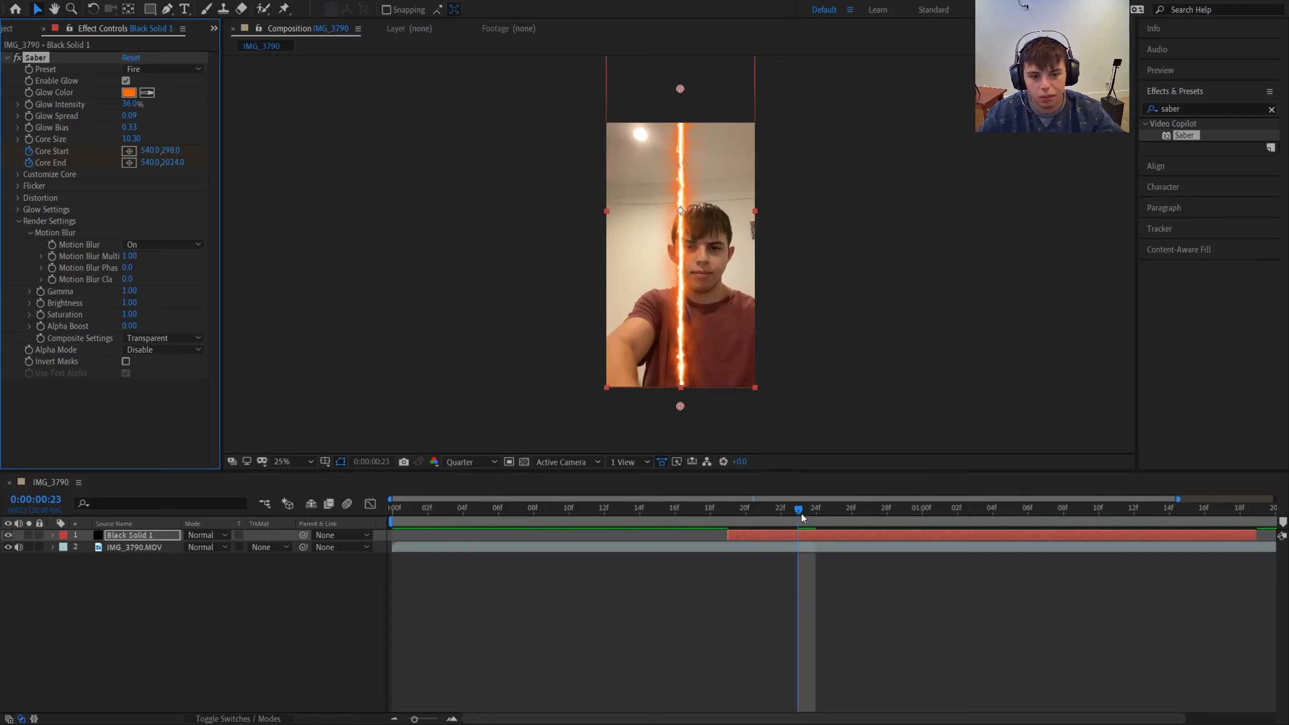
- Preview the finished beam animation from the first frame, move the playhead to 0:00:00:09, and deselect the black solid
drag(799, 510, 393, 507)
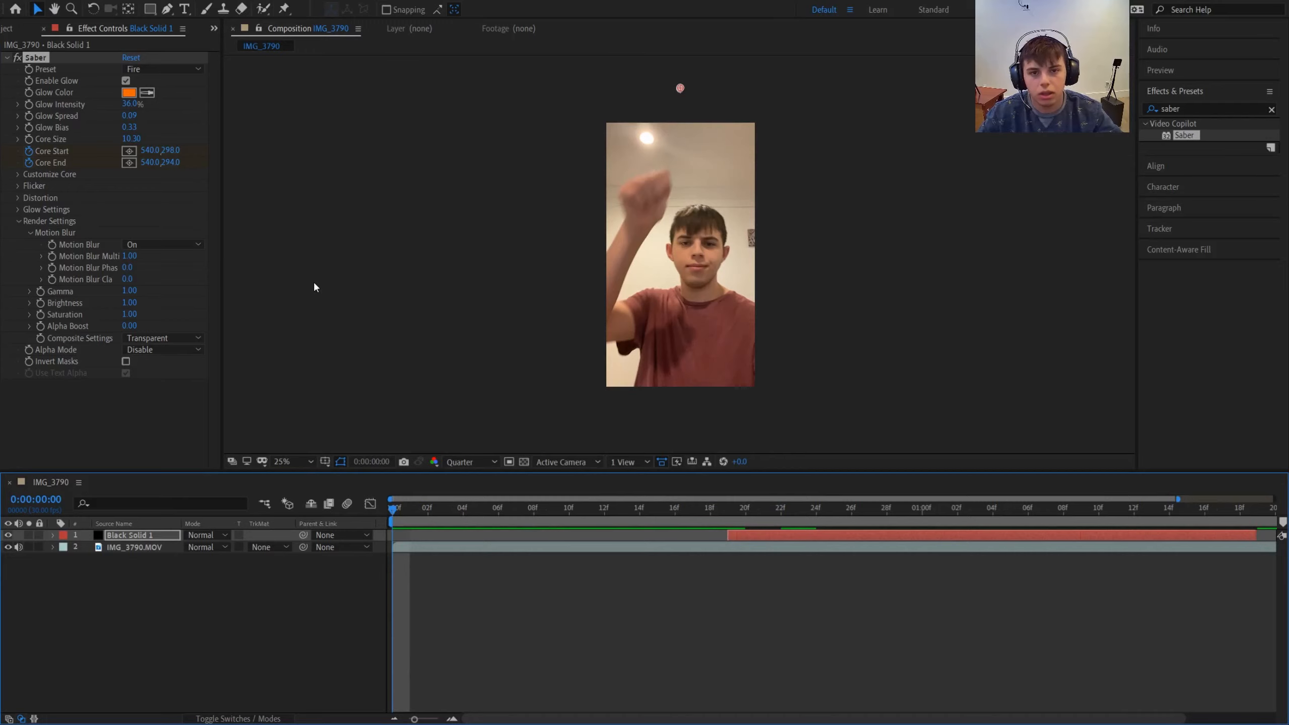
key(space)
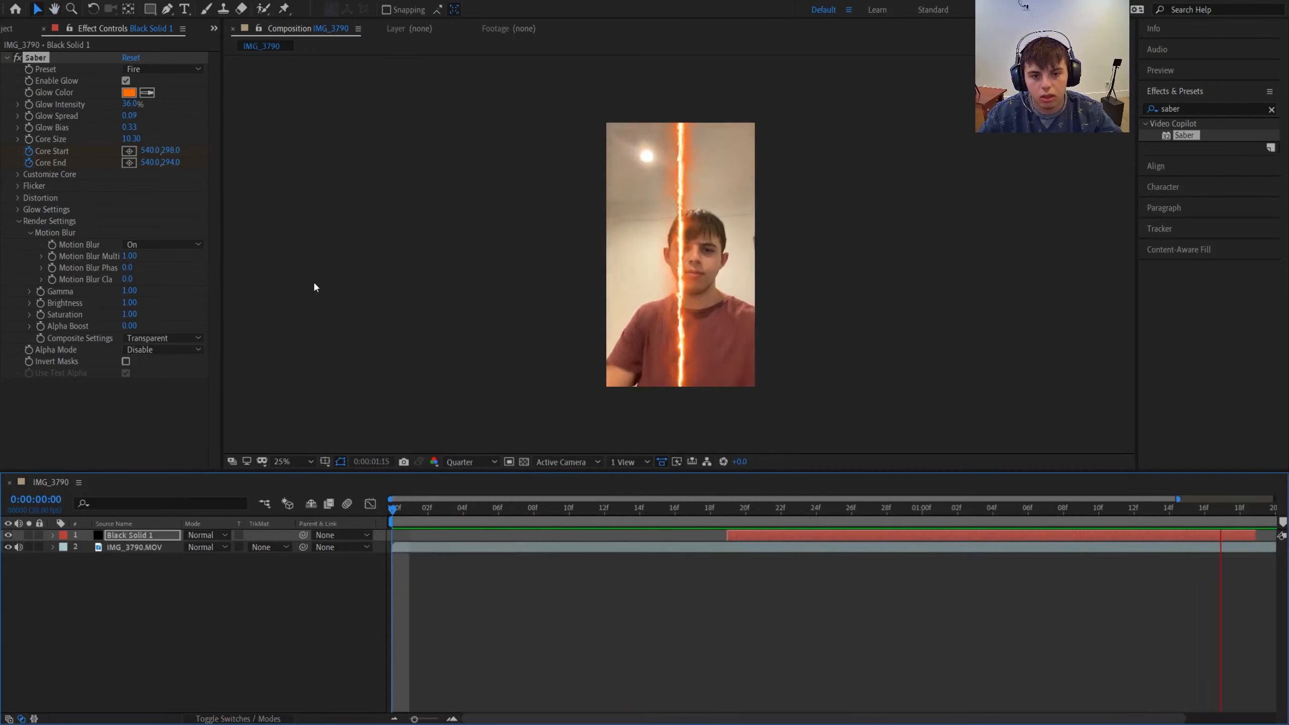
key(space)
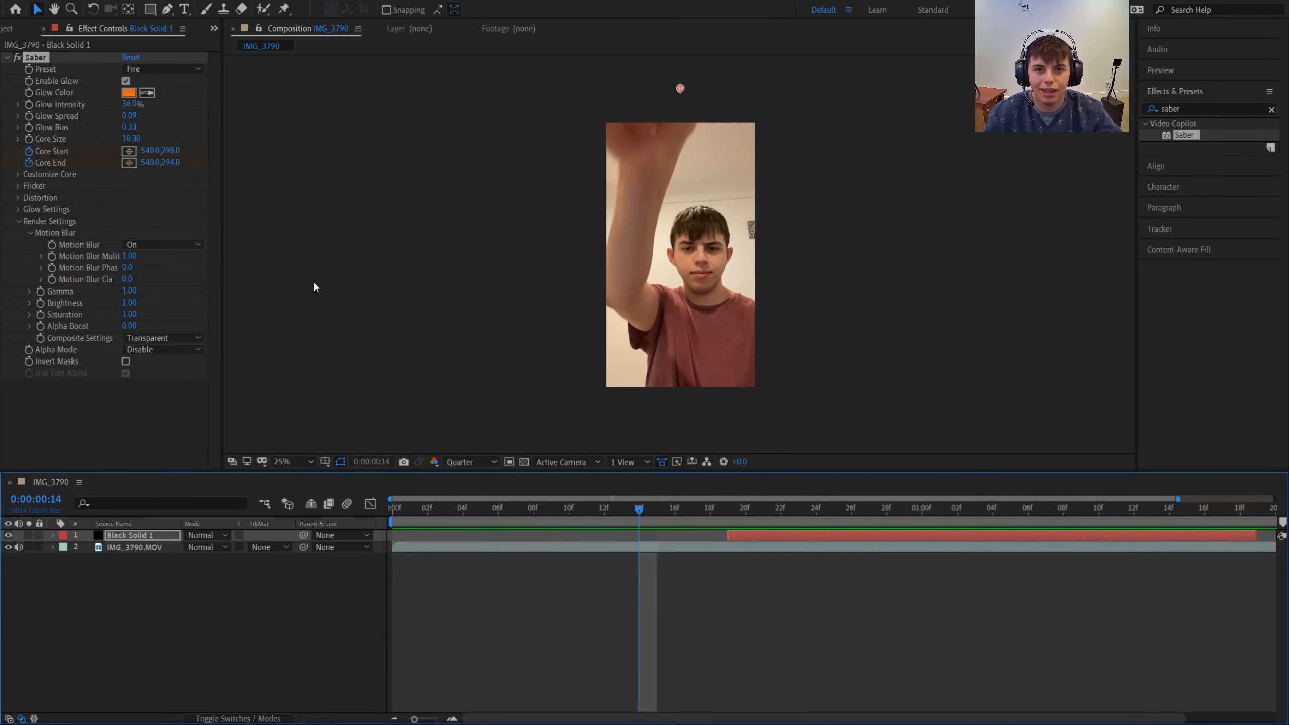
drag(644, 512, 543, 557)
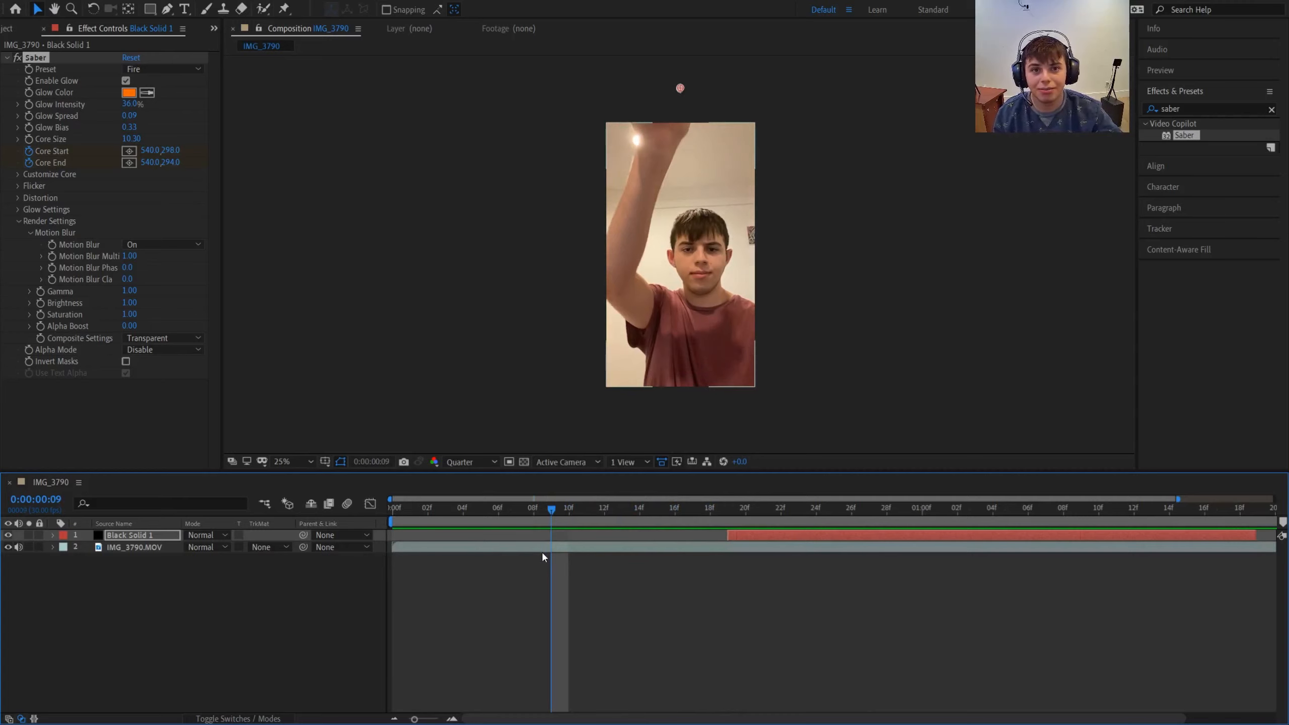
click(1261, 598)
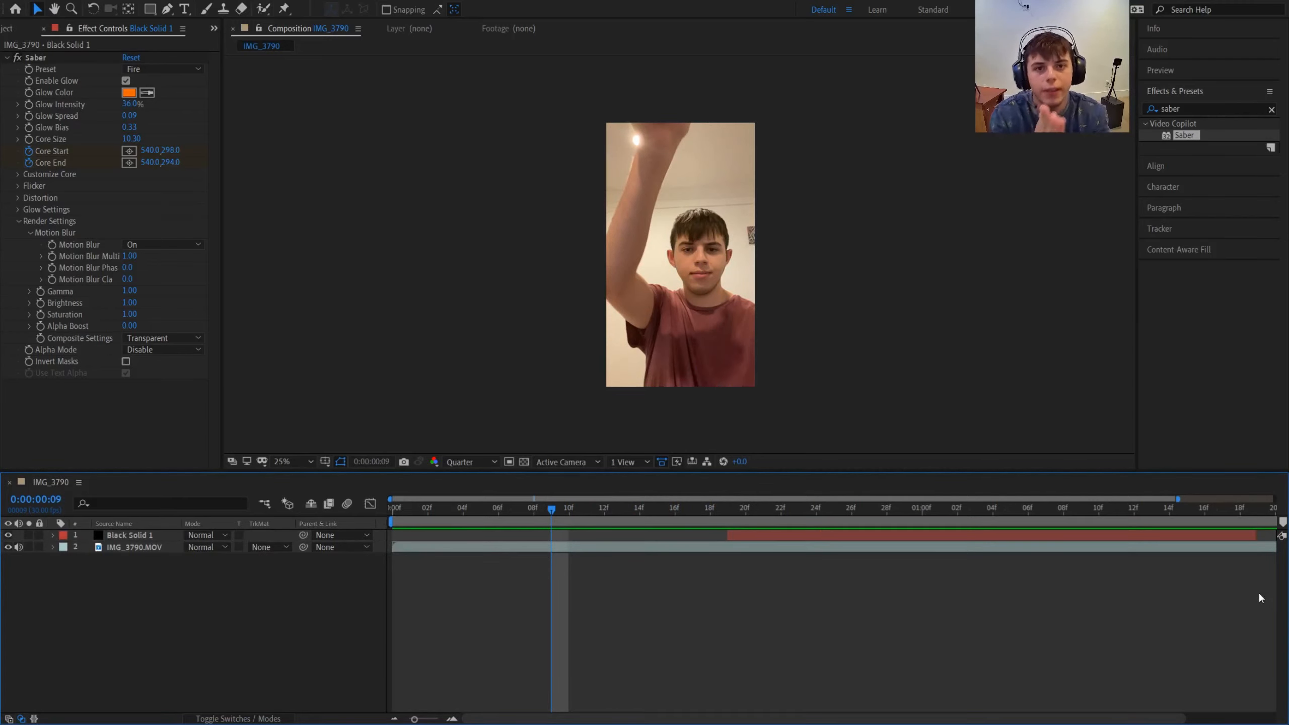